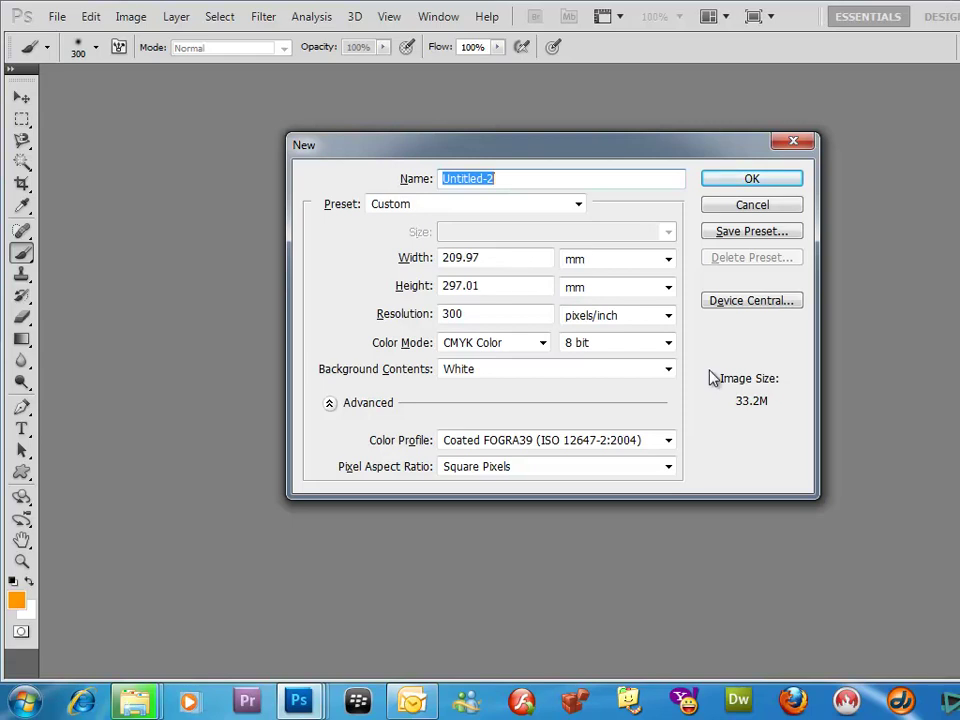
Create a new 800 x 600 pixel document from the Web preset at 150 pixels per inch
click(553, 204)
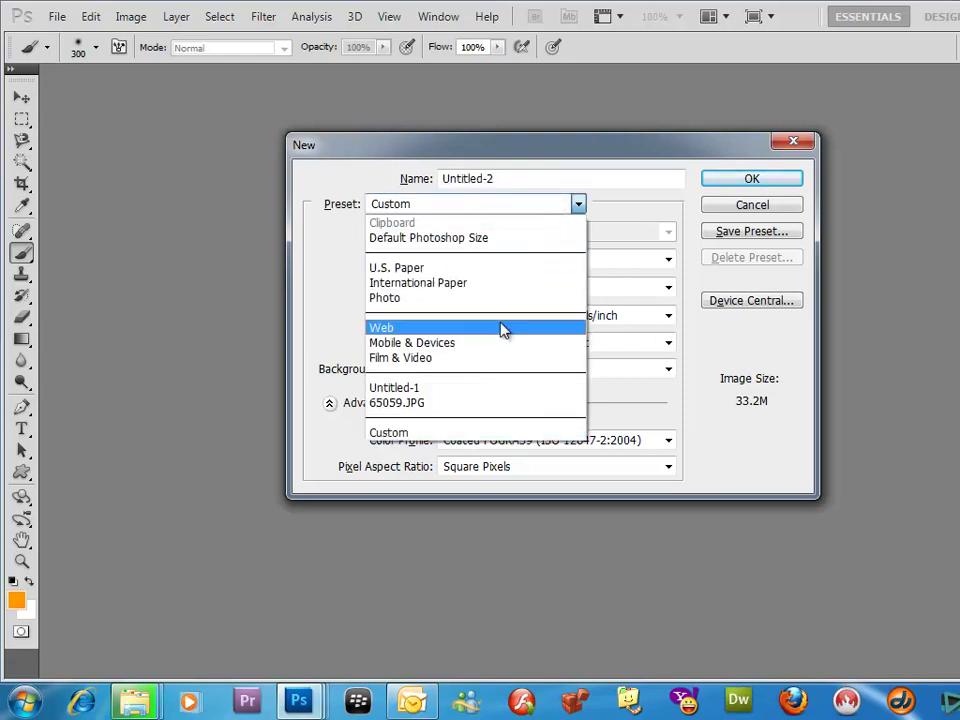
click(504, 329)
click(530, 236)
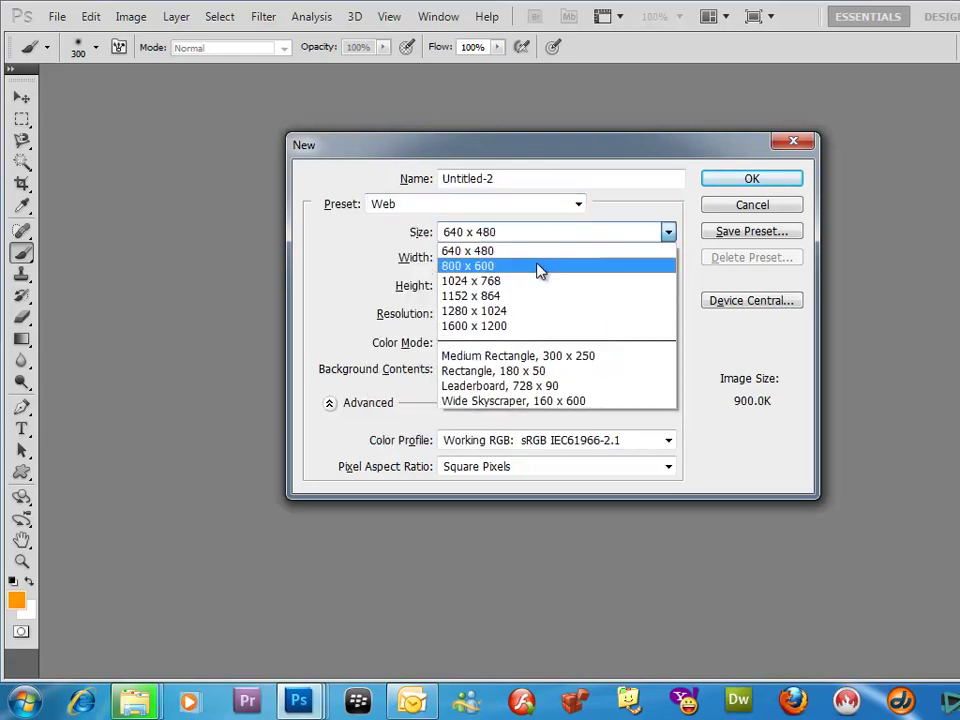
click(538, 264)
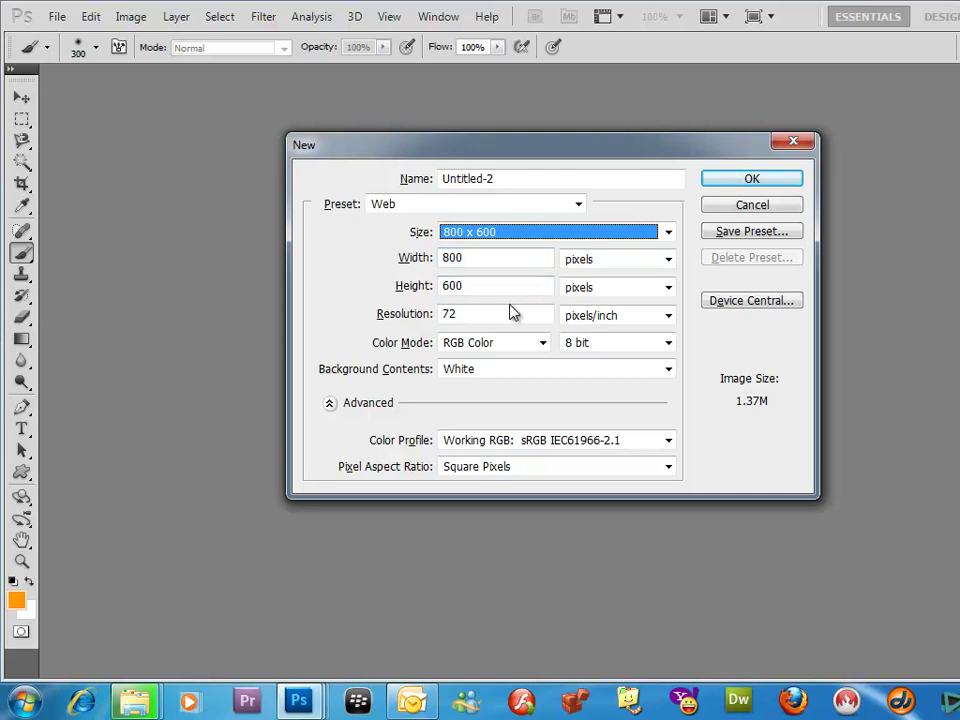
key(super+p)
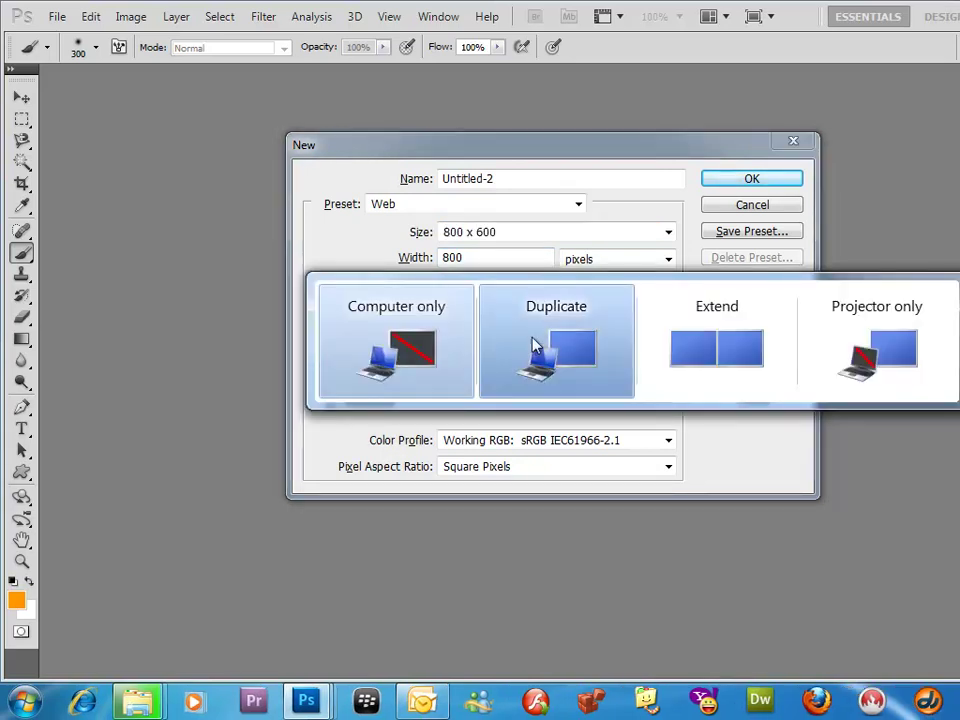
click(535, 345)
double_click(450, 309)
text(150)
key(Return)
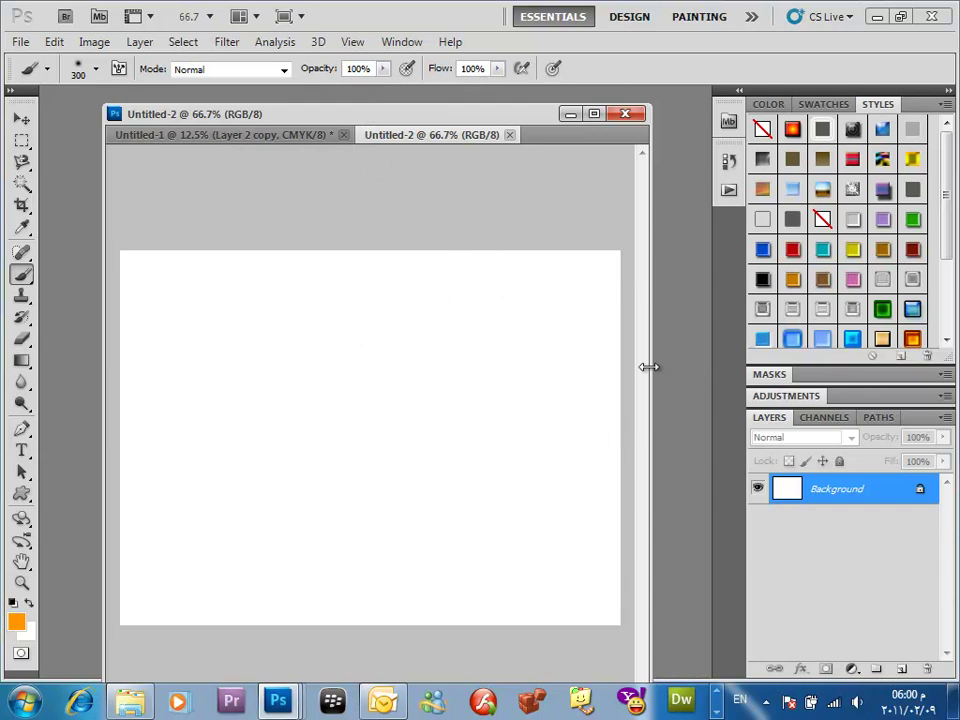
At 100% full-screen view, marquee a tall left-edge strip and add empty Layer 1
drag(649, 367, 686, 377)
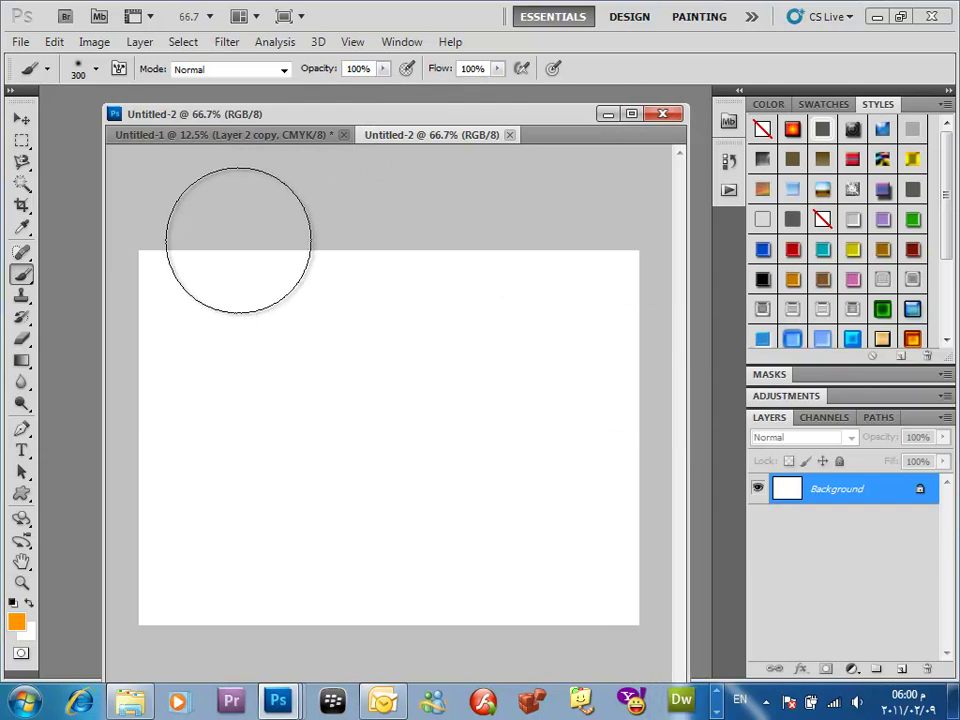
key(ctrl+1)
key(f)
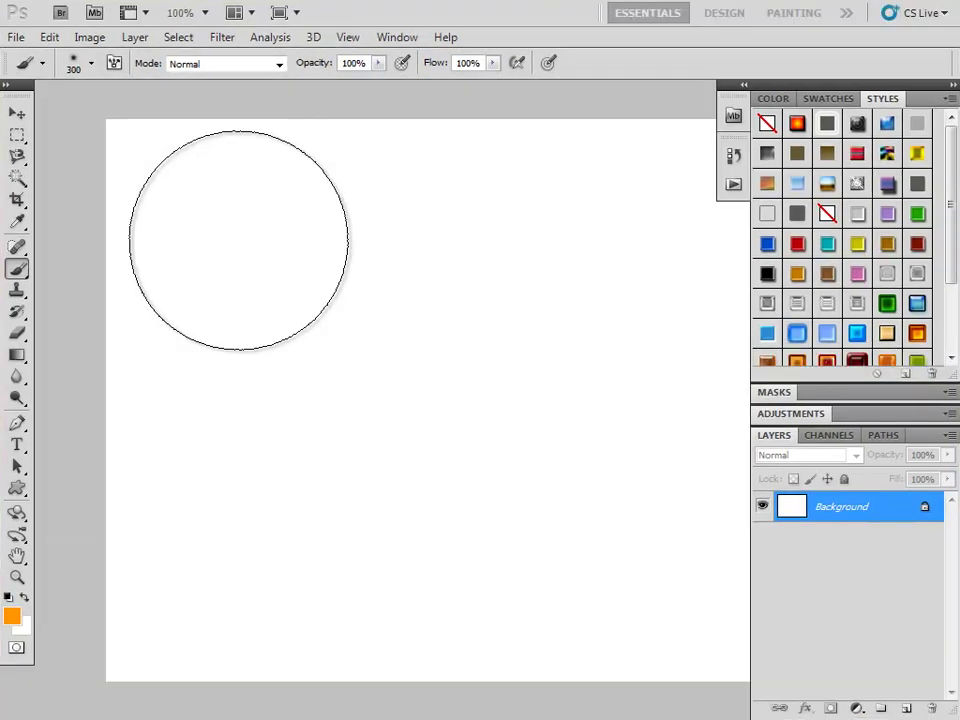
click(18, 136)
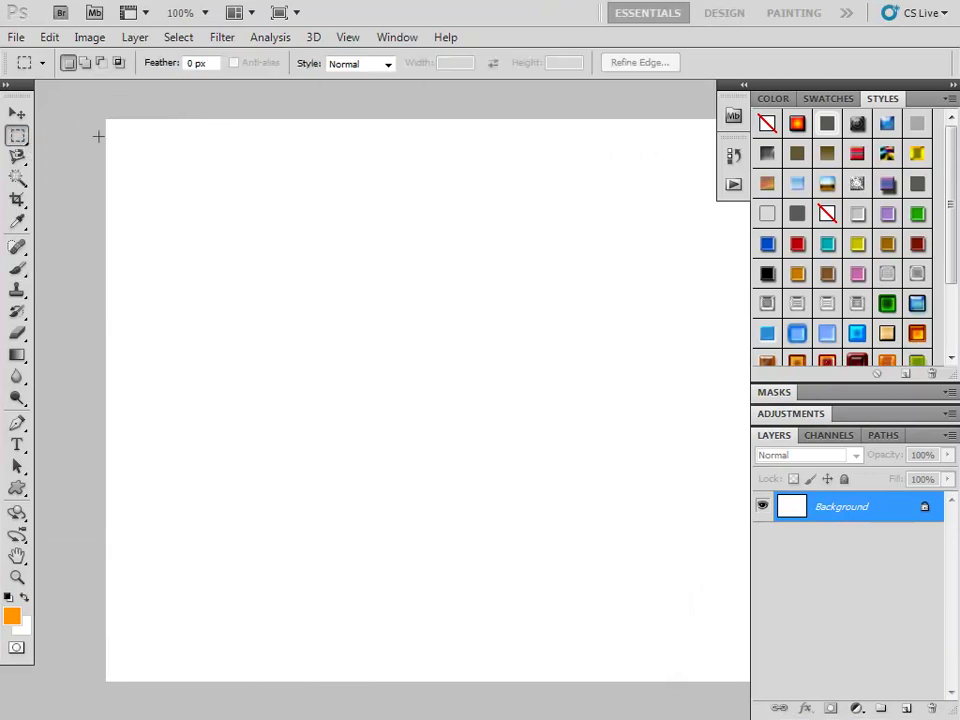
drag(256, 670, 260, 681)
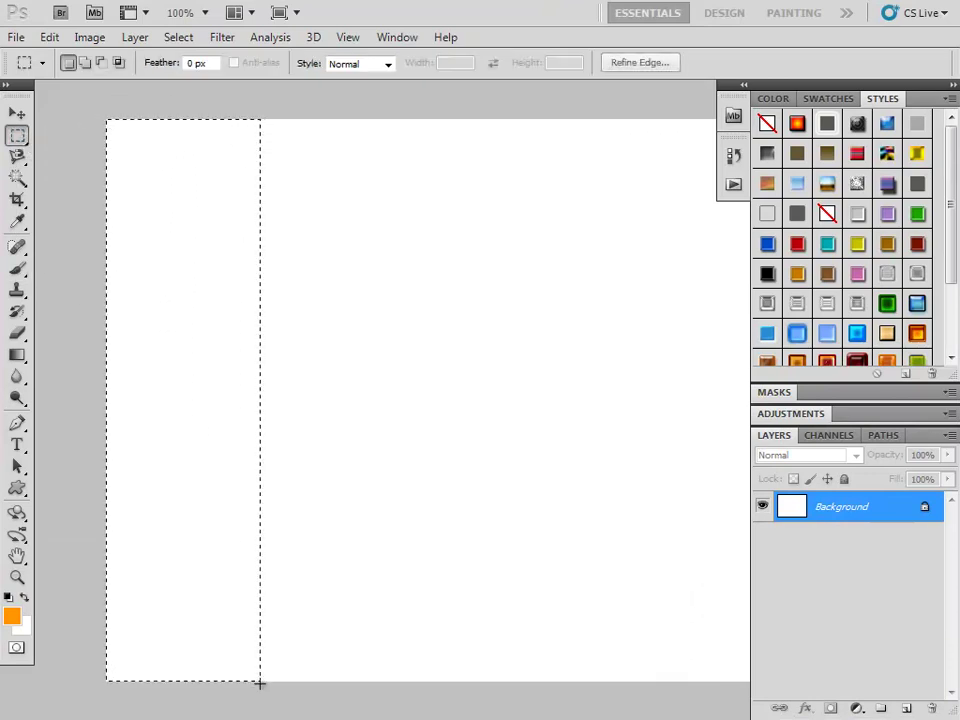
click(906, 708)
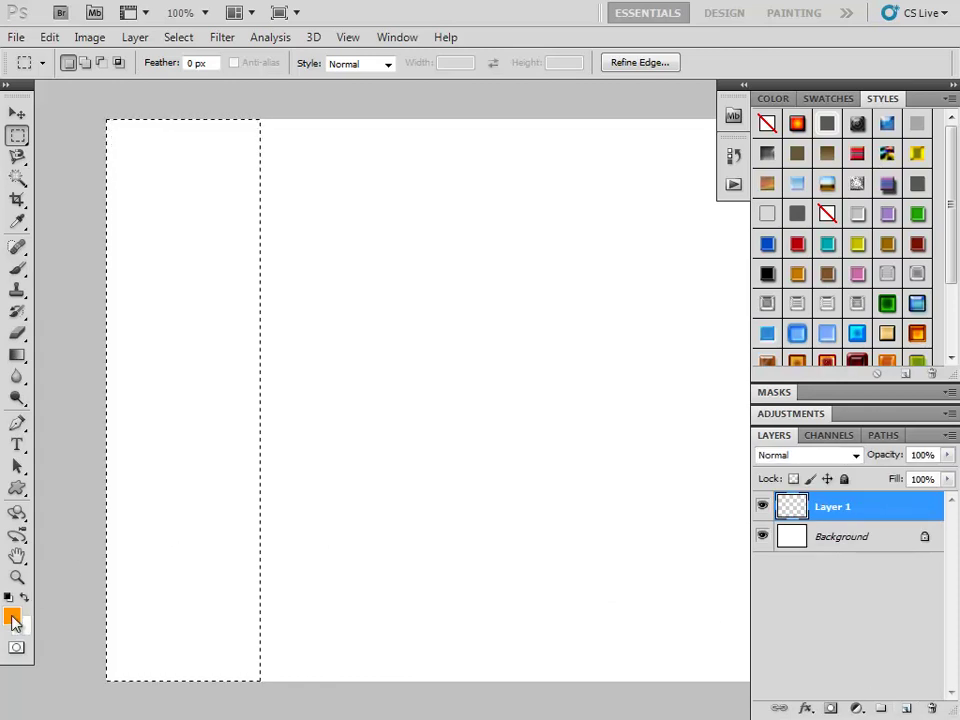
click(13, 615)
Set the foreground colour to teal and fill the left strip with it
click(590, 393)
click(533, 380)
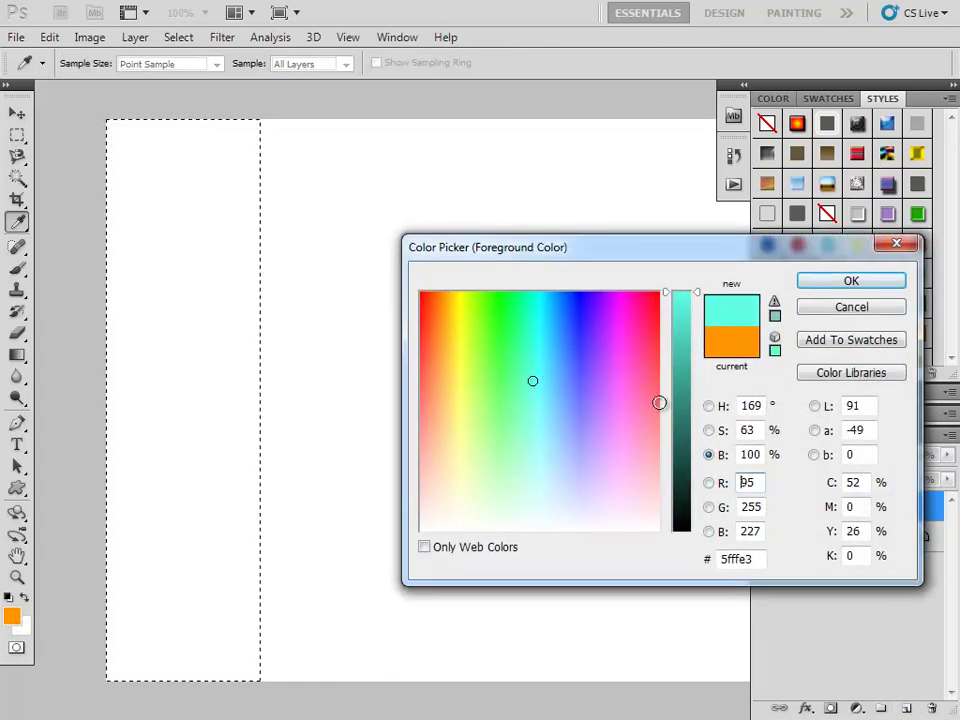
click(690, 380)
click(805, 283)
key(m)
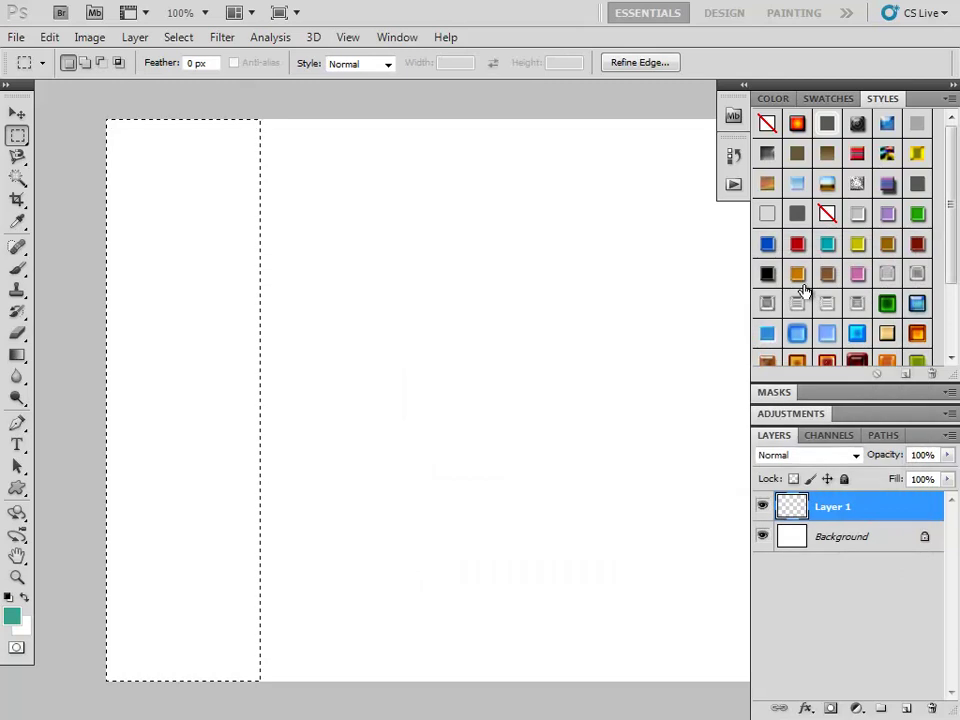
key(alt+BackSpace)
click(295, 220)
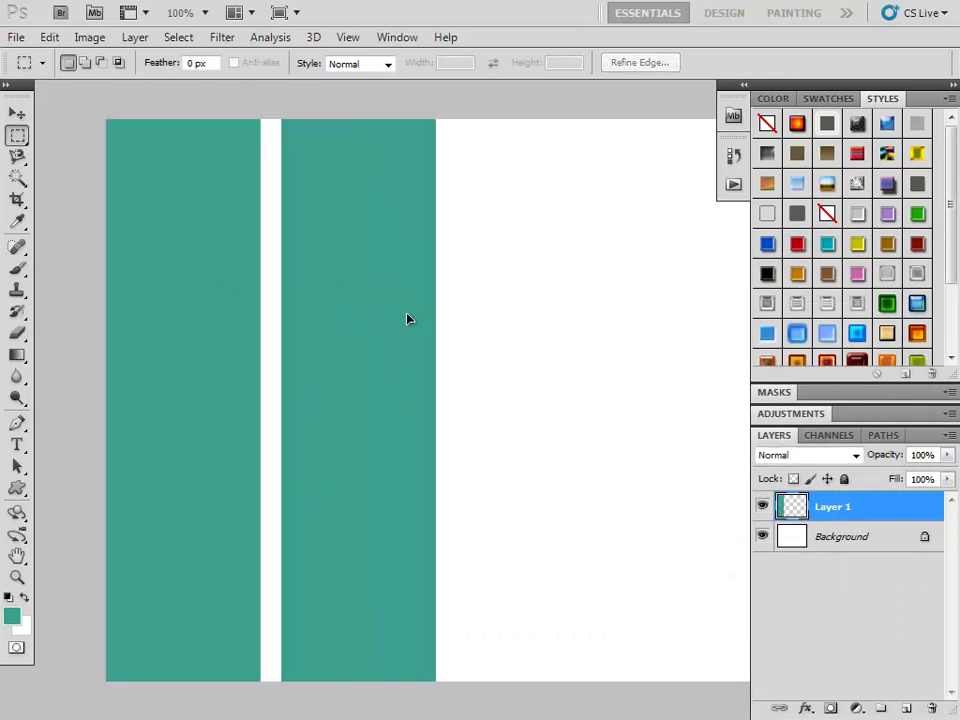
Duplicate the bar, fill the copy with darker teal, and butt it against the first bar
drag(275, 303, 407, 317)
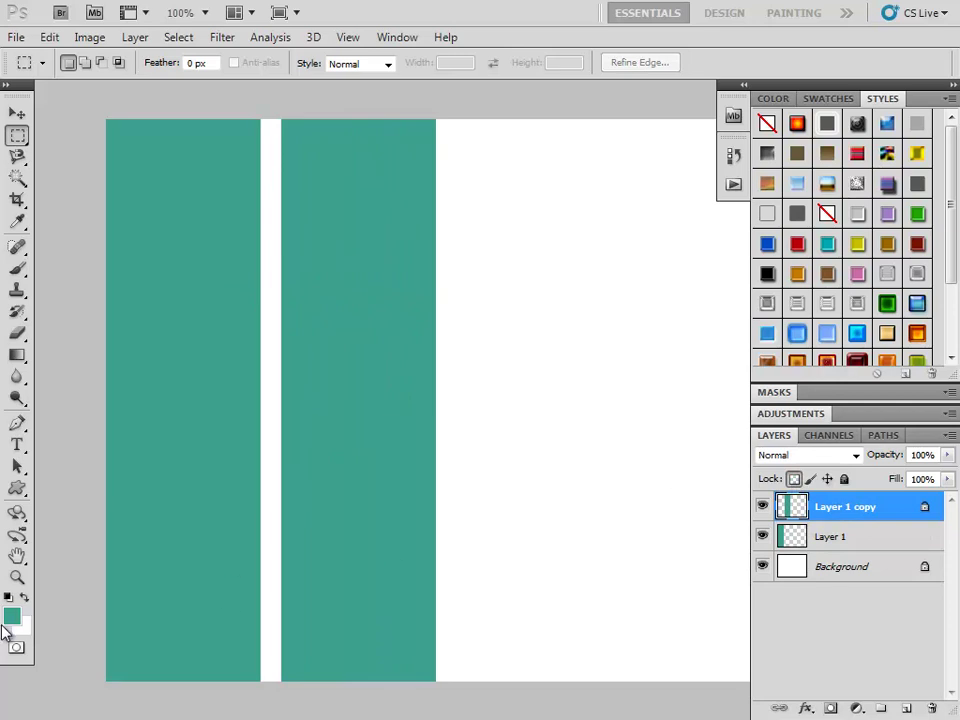
click(20, 627)
click(304, 534)
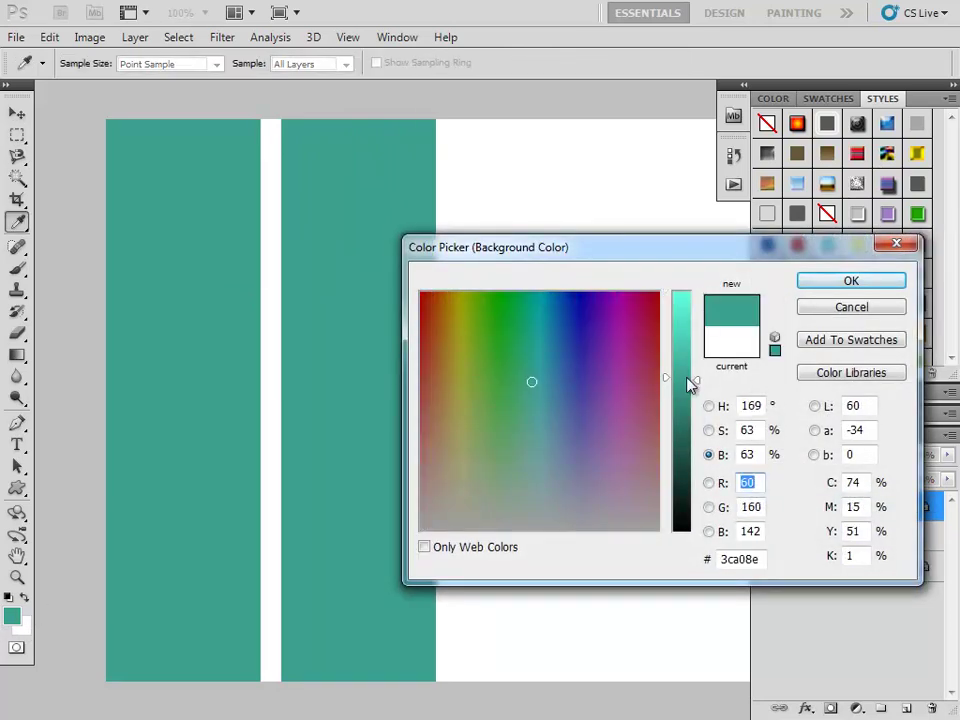
drag(689, 385, 696, 427)
key(Return)
key(m)
key(ctrl+BackSpace)
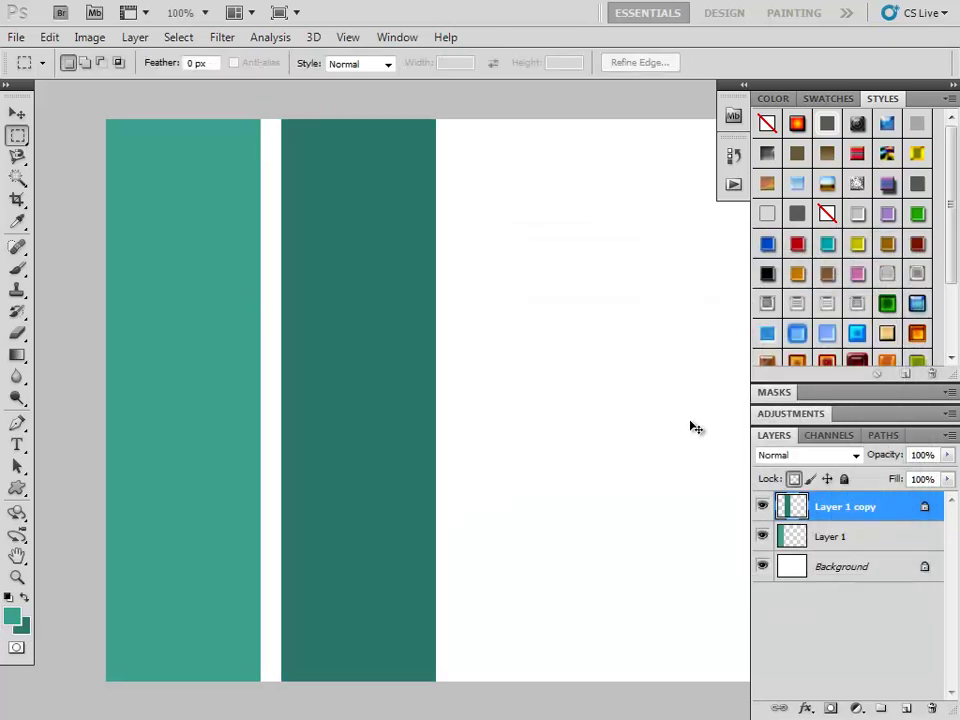
drag(446, 364, 428, 367)
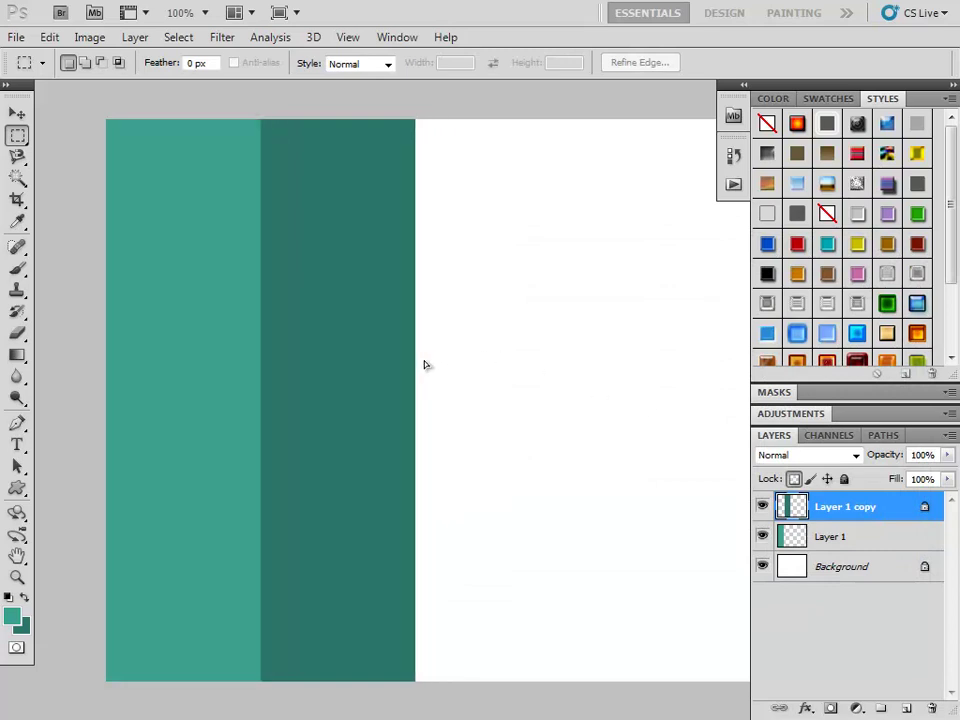
key(ctrl+Left)
key(ctrl+Left)
key(ctrl+Left)
Apply the Texture > Patchwork filter to the teal bars
click(222, 37)
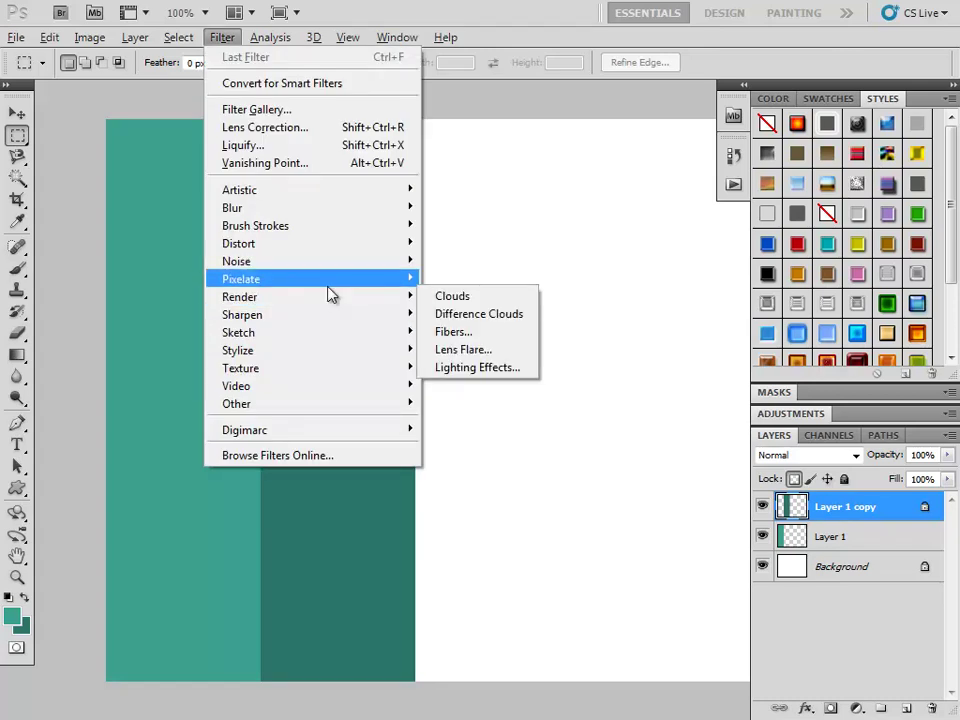
mouse_move(240, 368)
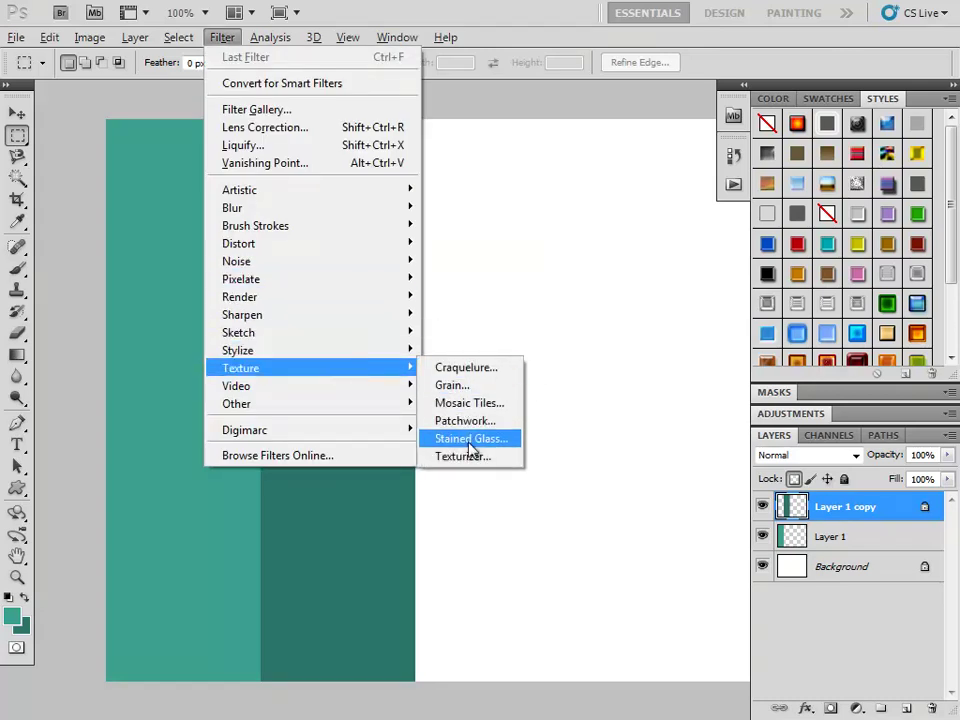
click(468, 455)
click(500, 254)
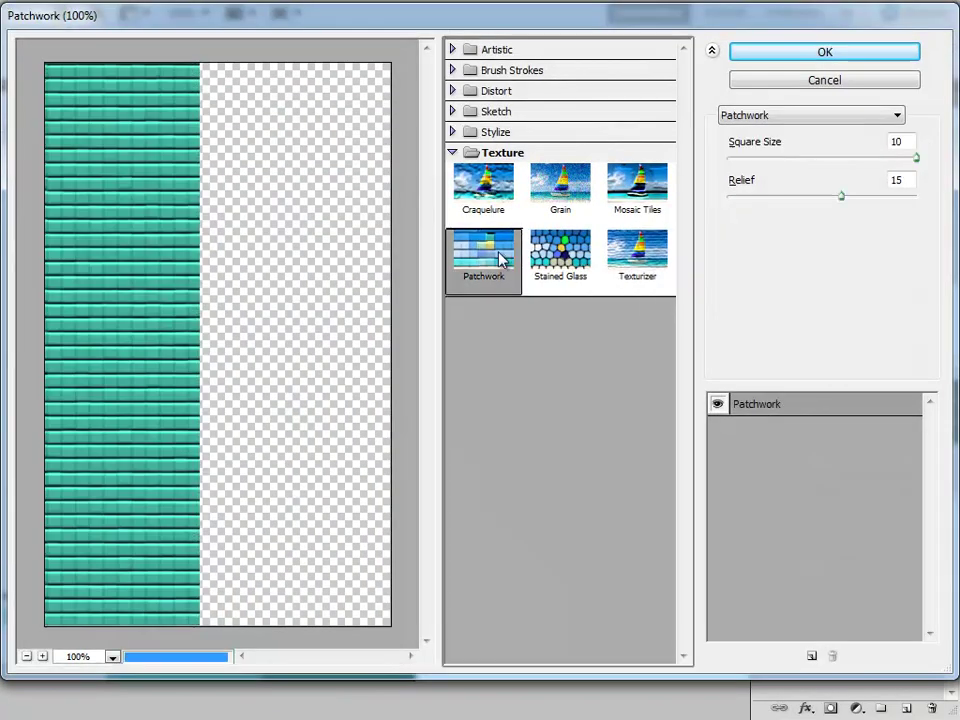
click(797, 63)
Darken Layer 1's light bar with Brightness/Contrast brightness -110
ctrl+right_click(257, 220)
click(264, 225)
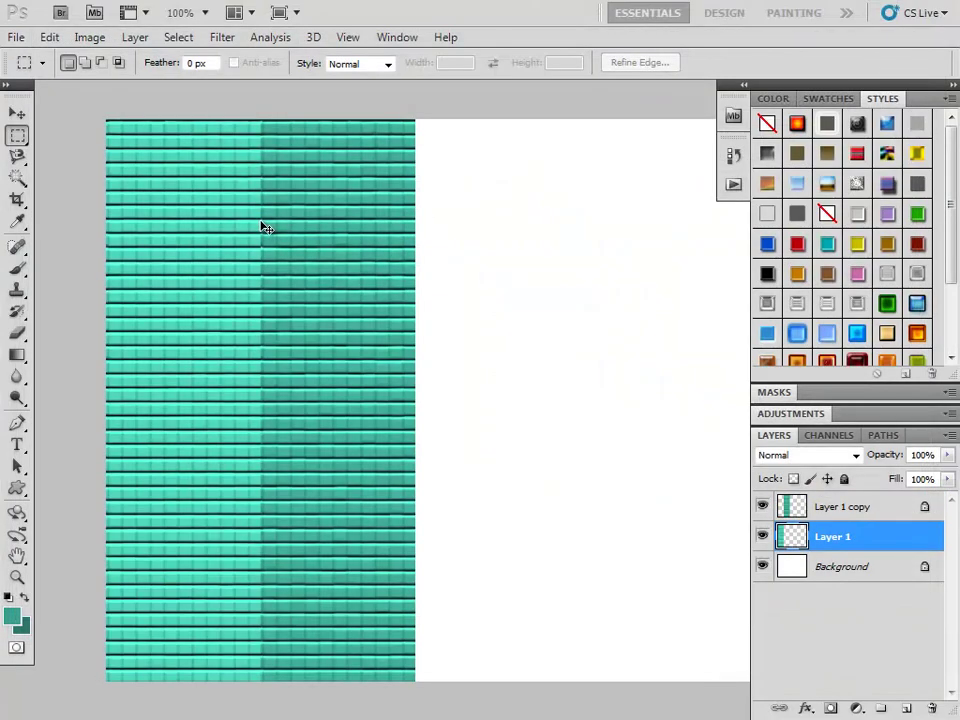
key(alt+i)
key(a)
key(Return)
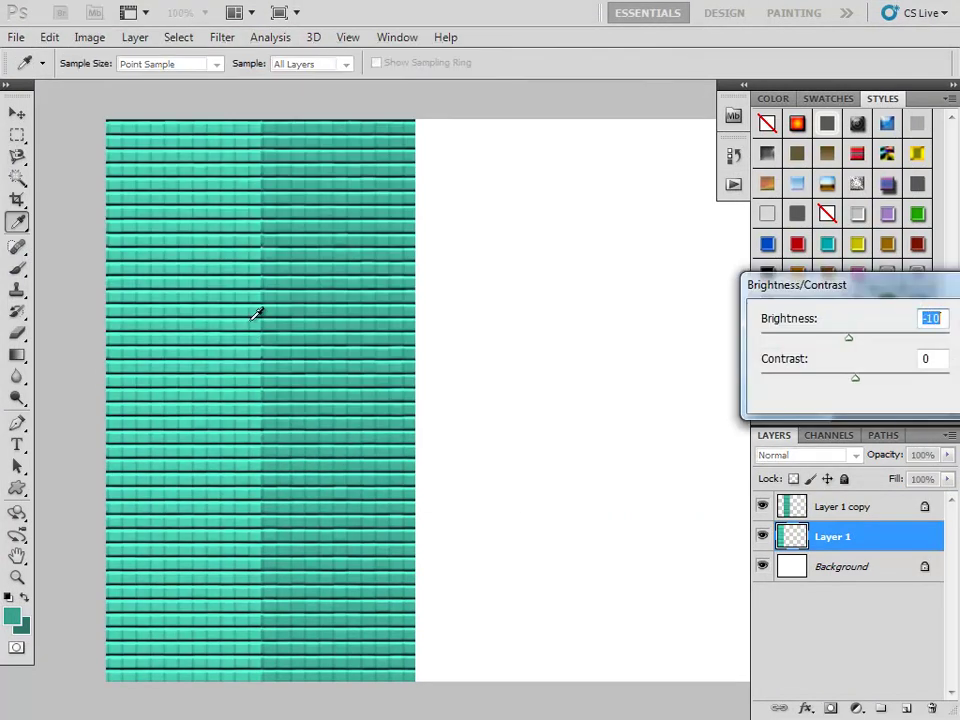
key(shift+Down)
key(shift+Down)
key(shift+Down)
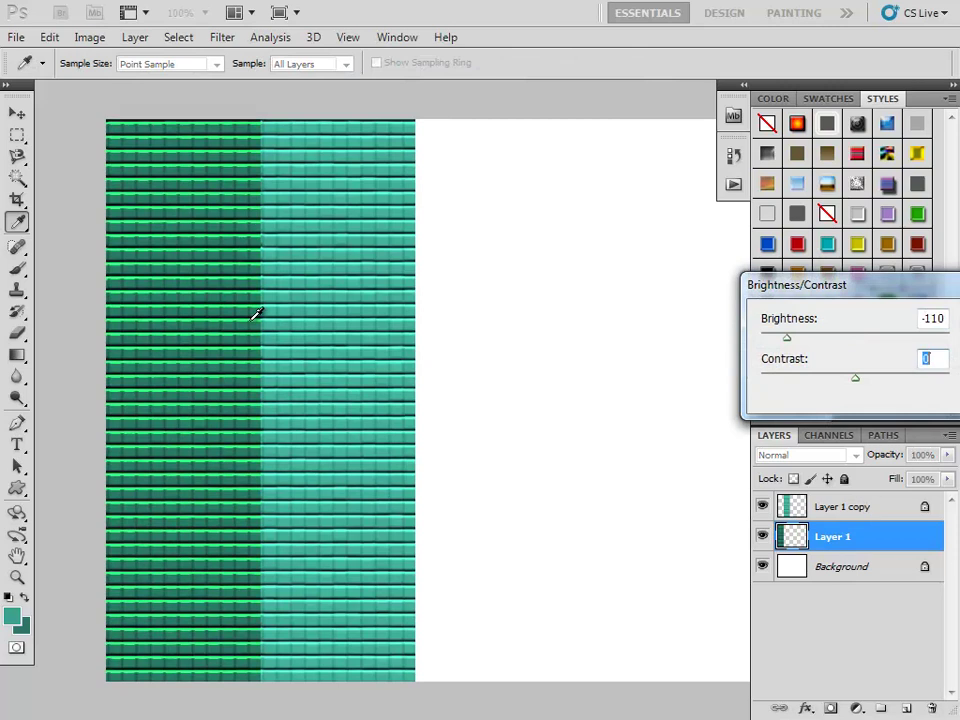
key(Return)
Skew and narrow the left bar on Layer 1 into a receding tower side
key(m)
key(ctrl+t)
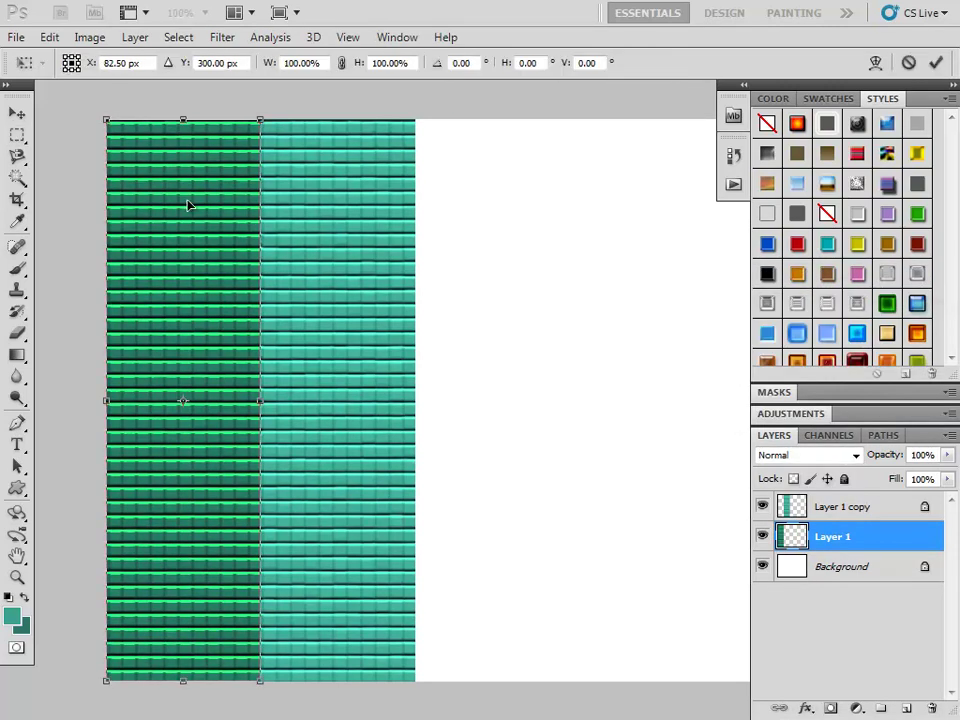
drag(107, 121, 122, 280)
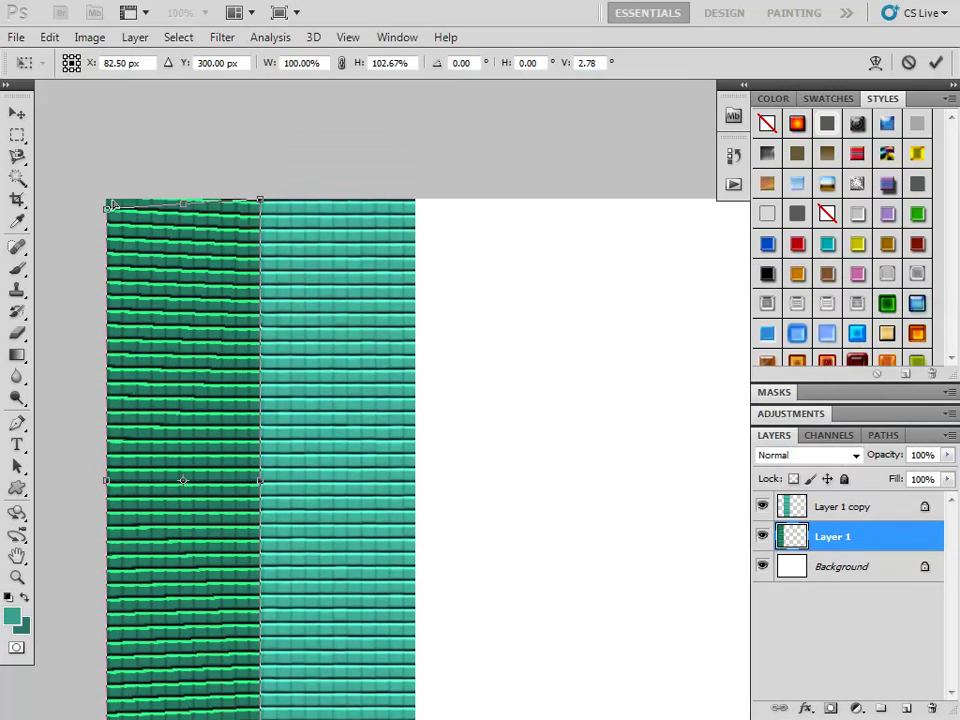
drag(112, 465, 195, 482)
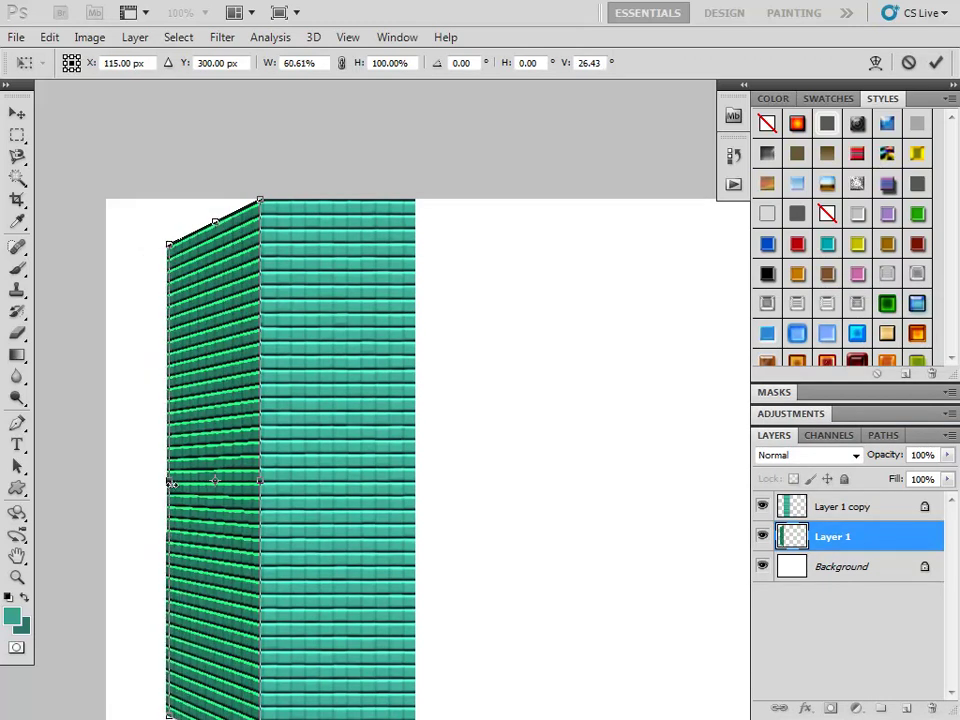
key(Return)
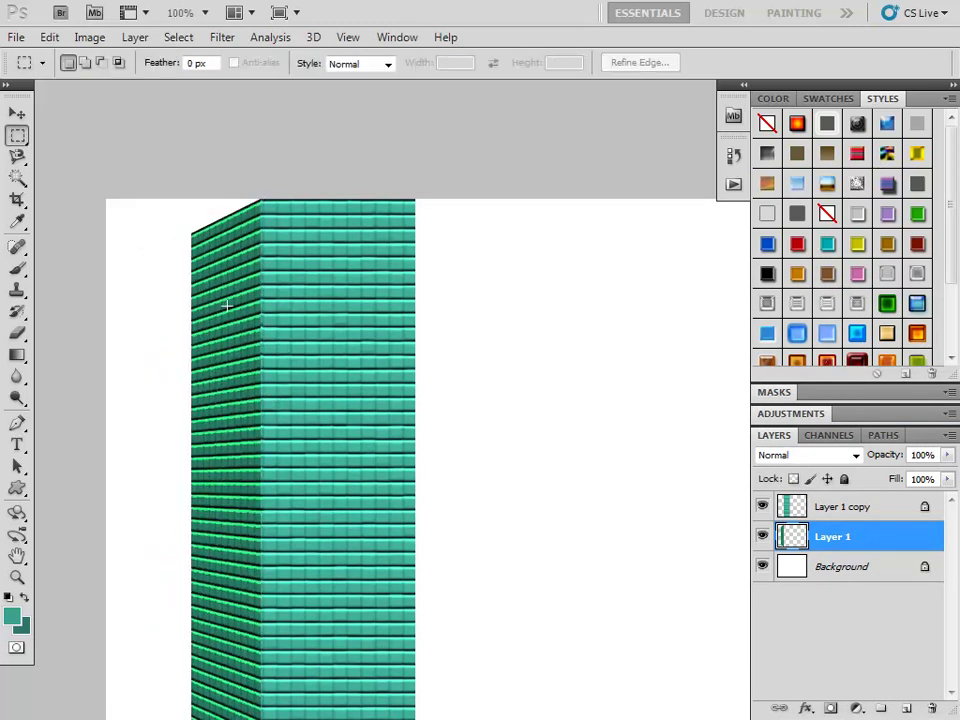
Skew the Layer 1 copy bar's outer edge and merge it down into Layer 1
key(v)
ctrl+click(318, 289)
key(ctrl+t)
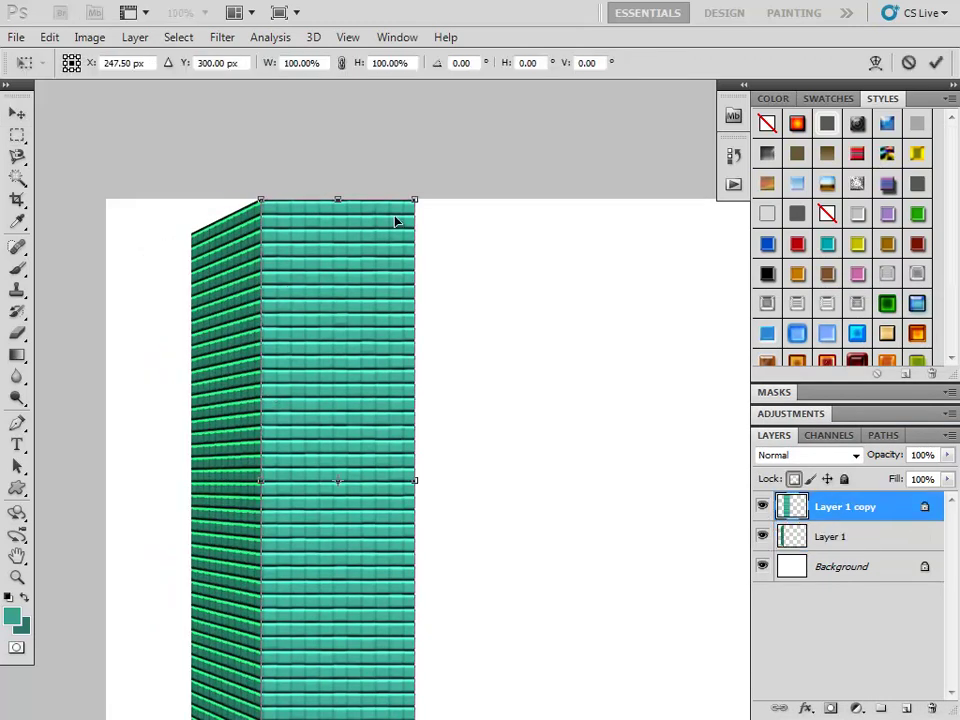
drag(414, 201, 415, 271)
key(Return)
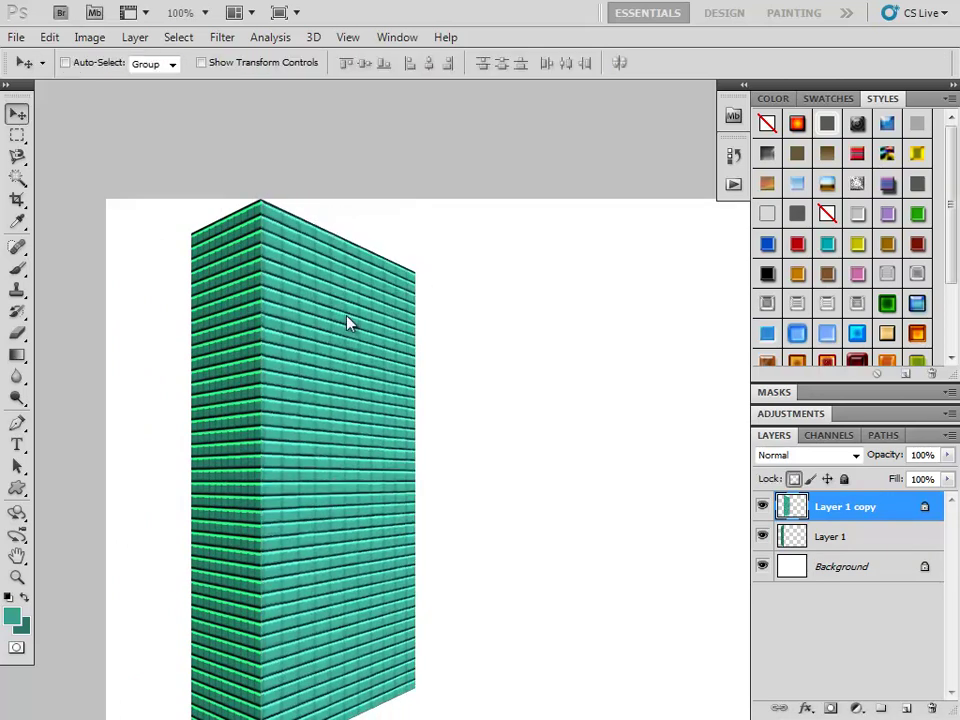
key(ctrl+e)
Place a shorter duplicate tower beside the first and merge it in
mouse_move(366, 345)
mouse_down()
mouse_move(264, 349)
mouse_move(484, 364)
mouse_up()
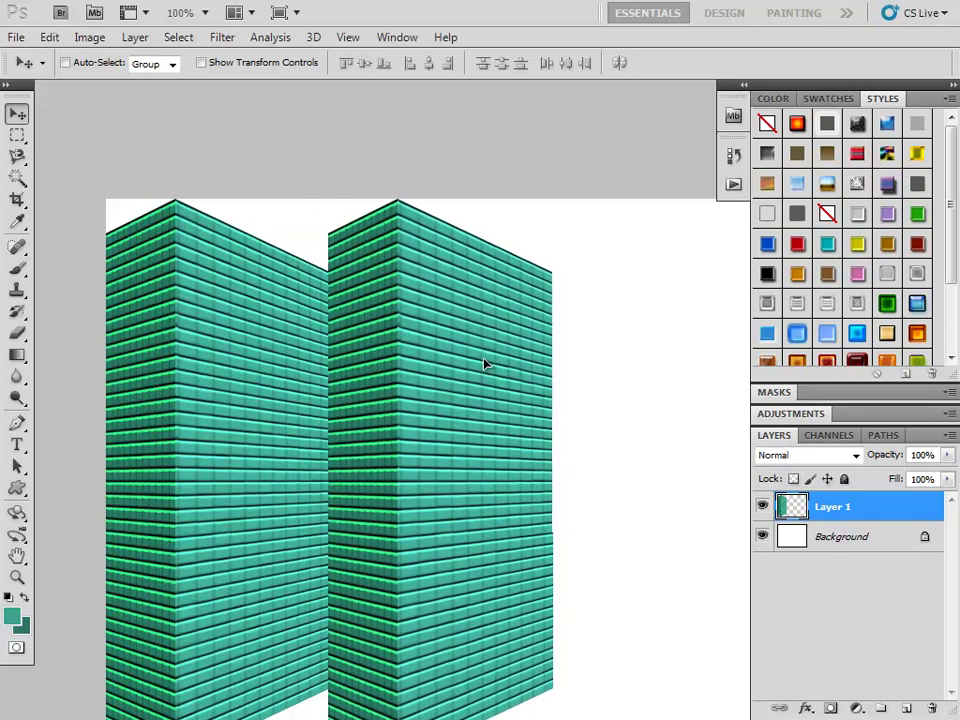
key(ctrl+t)
drag(439, 200, 450, 277)
key(Return)
key(Right)
key(Right)
key(ctrl+e)
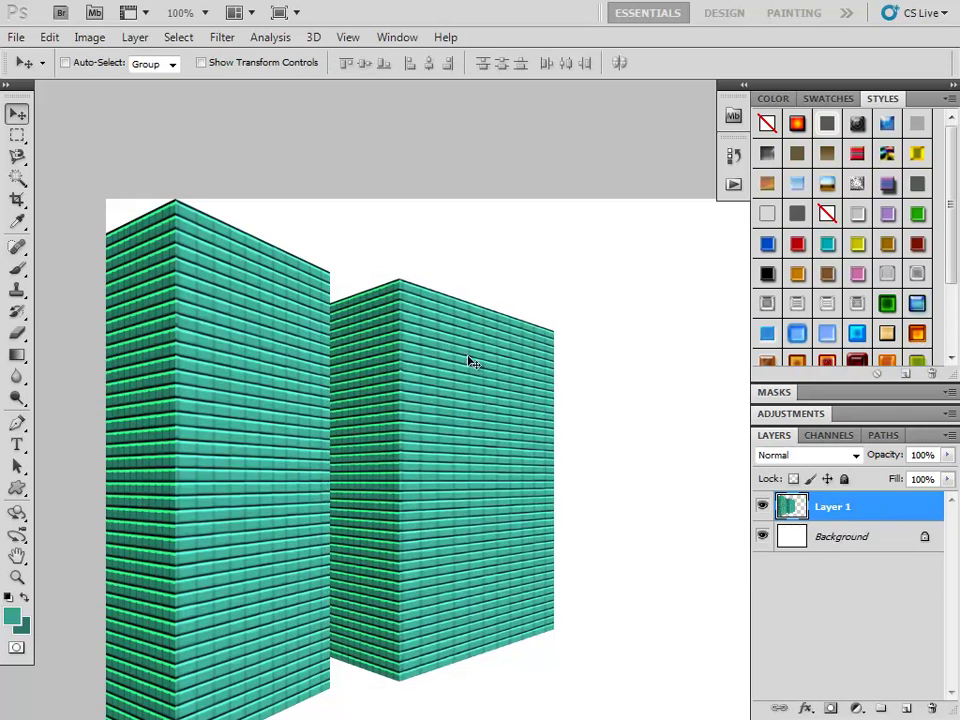
Squeeze the towers to about 40% width, then add a shorter copy to the right and merge
key(ctrl+t)
drag(557, 480, 286, 480)
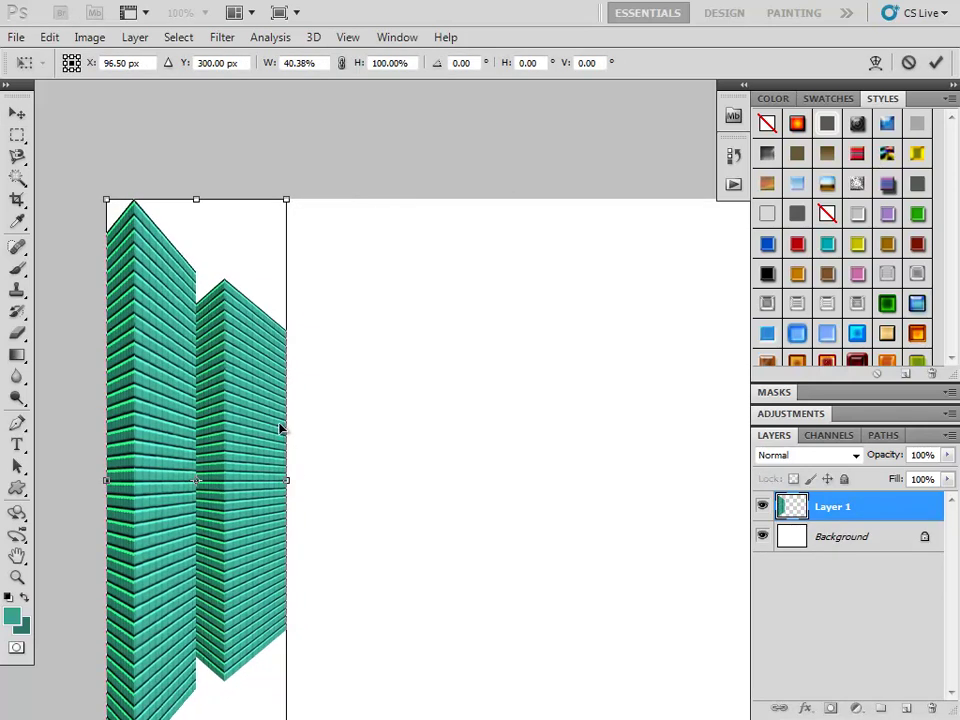
key(Return)
mouse_move(280, 428)
mouse_down()
mouse_move(458, 426)
mouse_move(450, 426)
mouse_up()
key(ctrl+j)
key(ctrl+t)
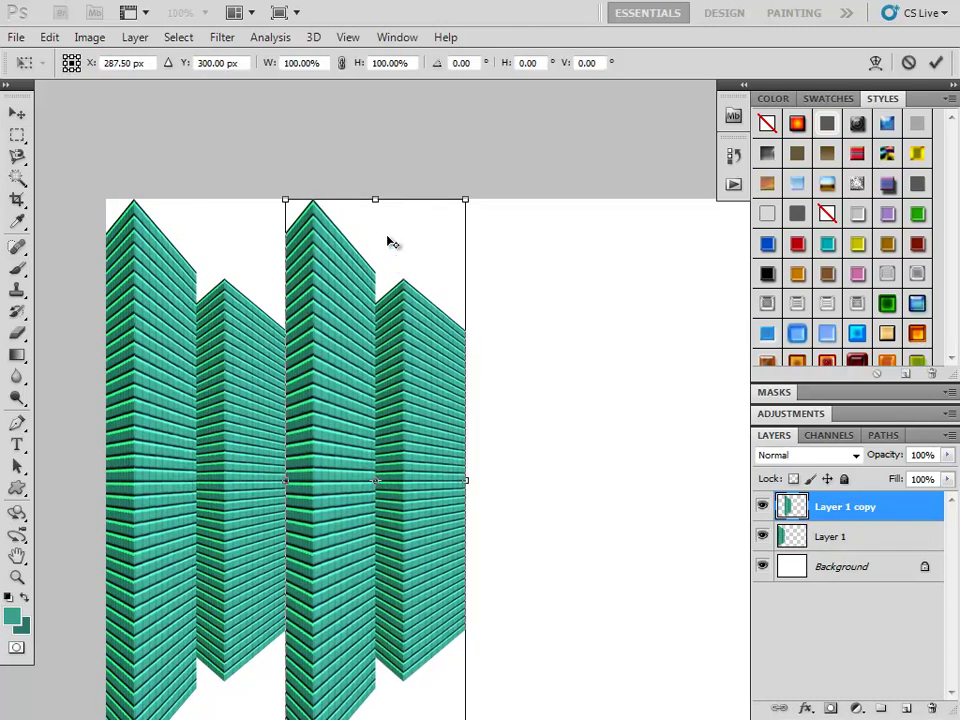
drag(372, 197, 386, 338)
key(Return)
key(ctrl+e)
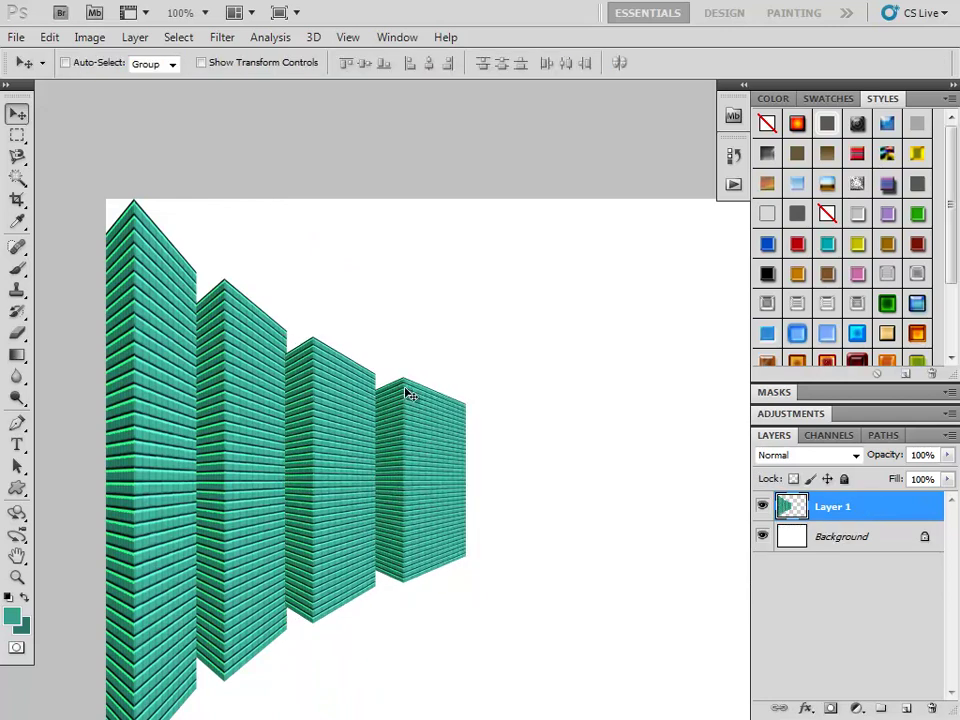
Narrow the merged tower row to about 82% width after undoing a half-width attempt
key(ctrl+t)
mouse_move(466, 447)
mouse_down()
mouse_move(435, 465)
mouse_move(259, 447)
mouse_move(530, 467)
mouse_up()
key(Return)
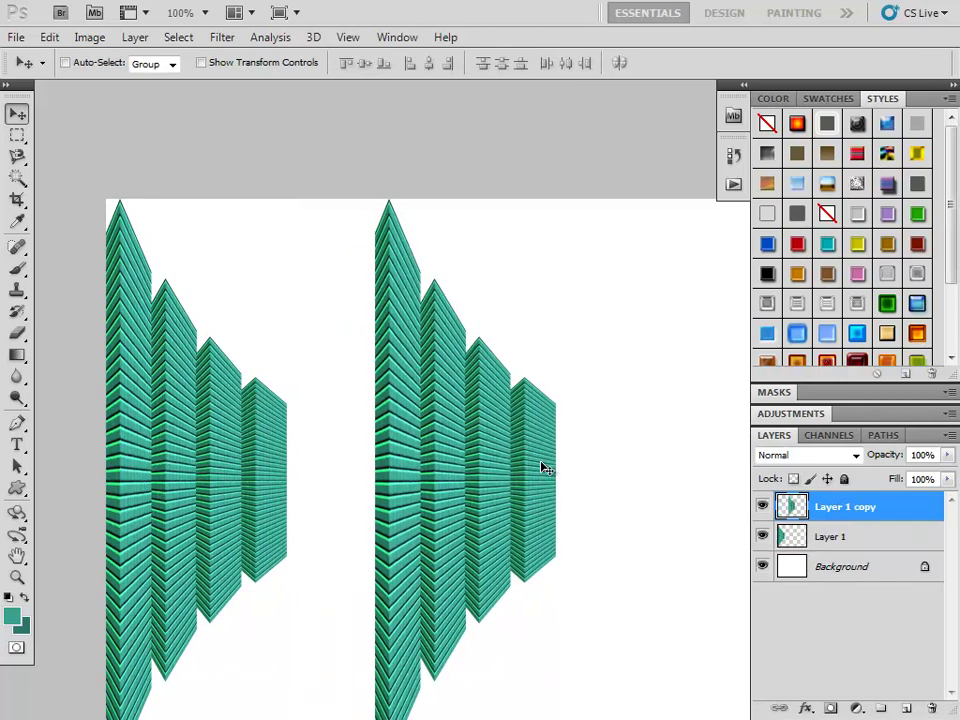
key(ctrl+alt+z)
key(ctrl+alt+z)
key(ctrl+t)
mouse_move(475, 447)
mouse_down()
mouse_move(400, 447)
mouse_move(679, 446)
mouse_up()
key(Return)
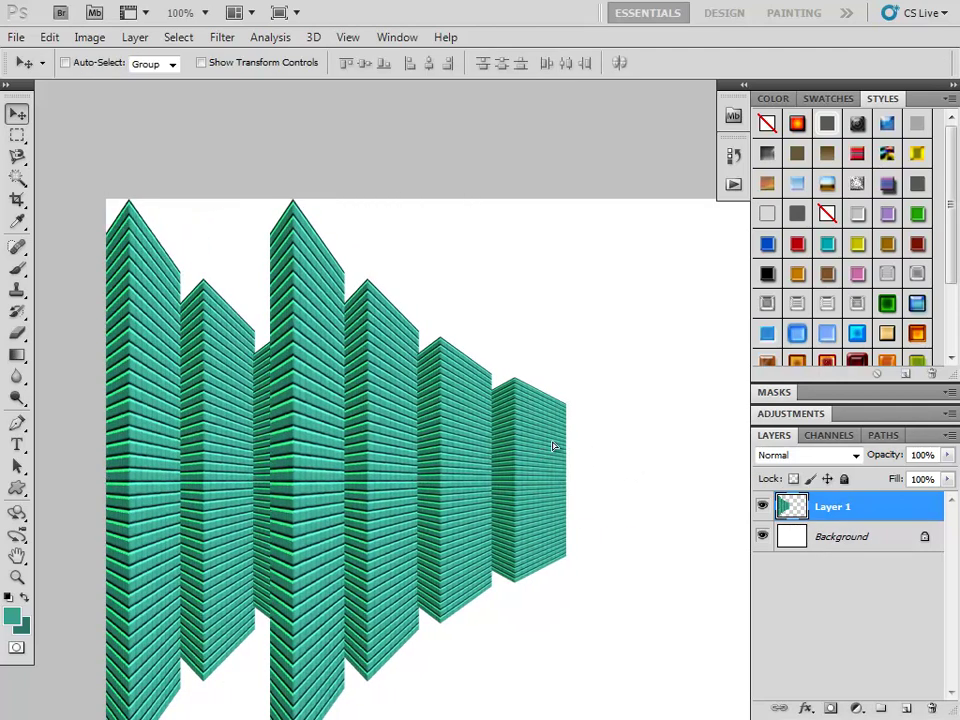
Flip a copy of the tower row horizontally and move it to the right side
key(ctrl+t)
right_click(660, 435)
click(716, 393)
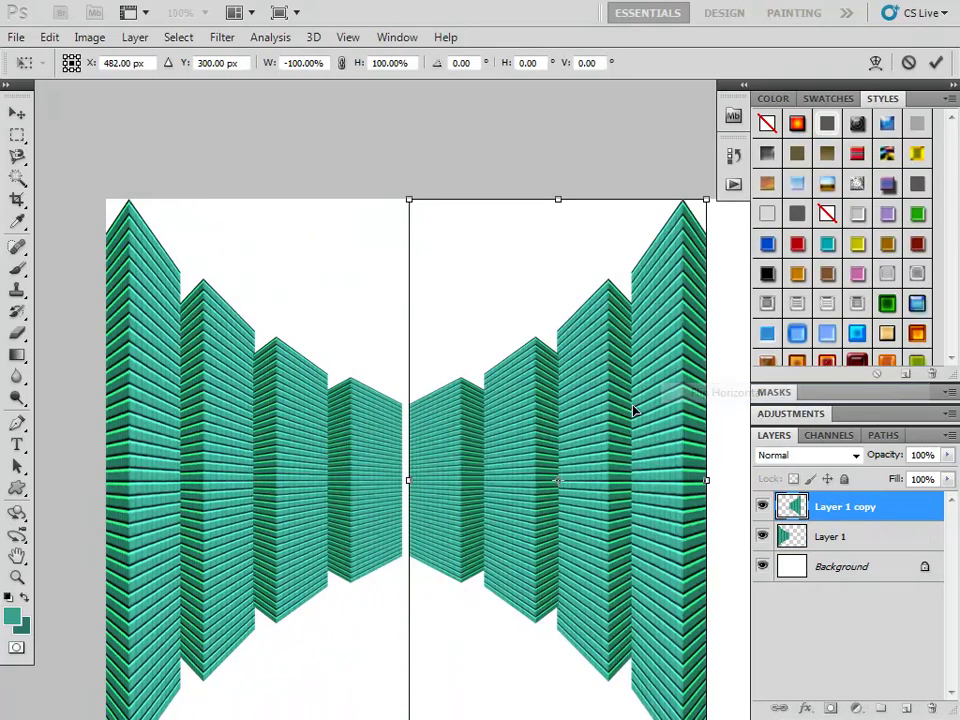
key(Return)
key(m)
mouse_move(546, 413)
mouse_down()
mouse_move(587, 420)
mouse_move(510, 398)
mouse_move(591, 411)
mouse_move(512, 407)
mouse_move(570, 384)
mouse_up()
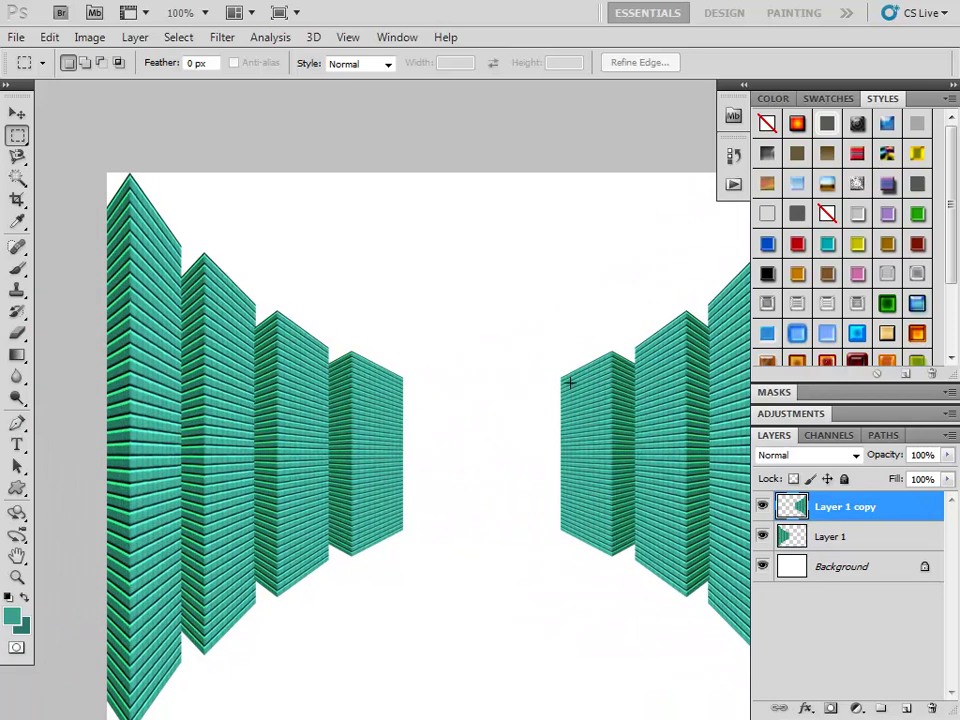
click(16, 37)
mouse_move(52, 164)
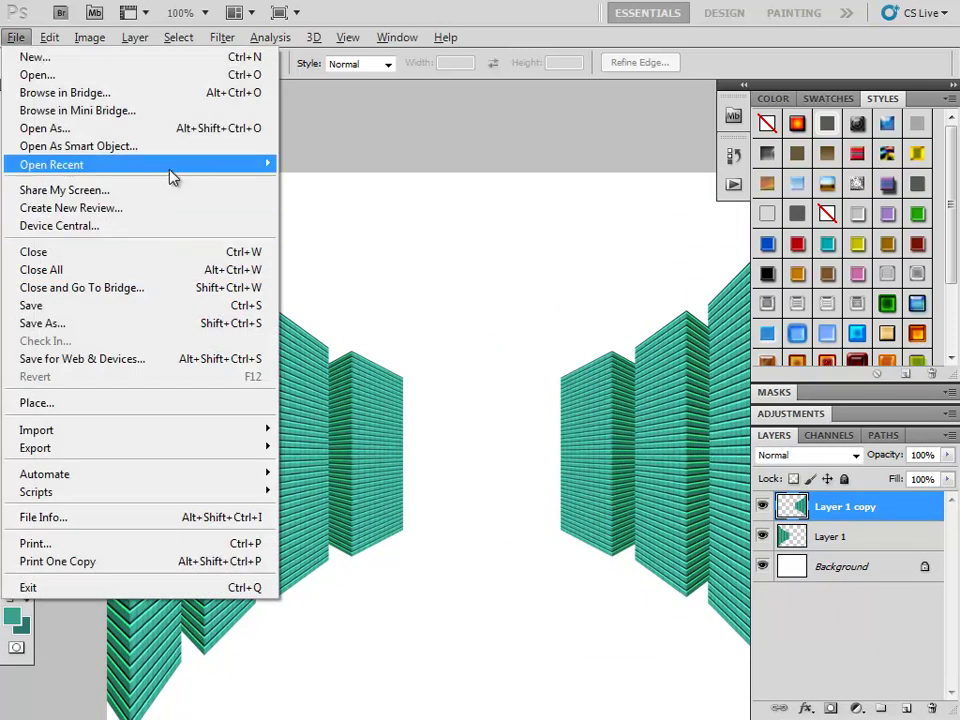
Open the recent scales-of-justice photo and drag it into the Untitled-2 document
click(314, 163)
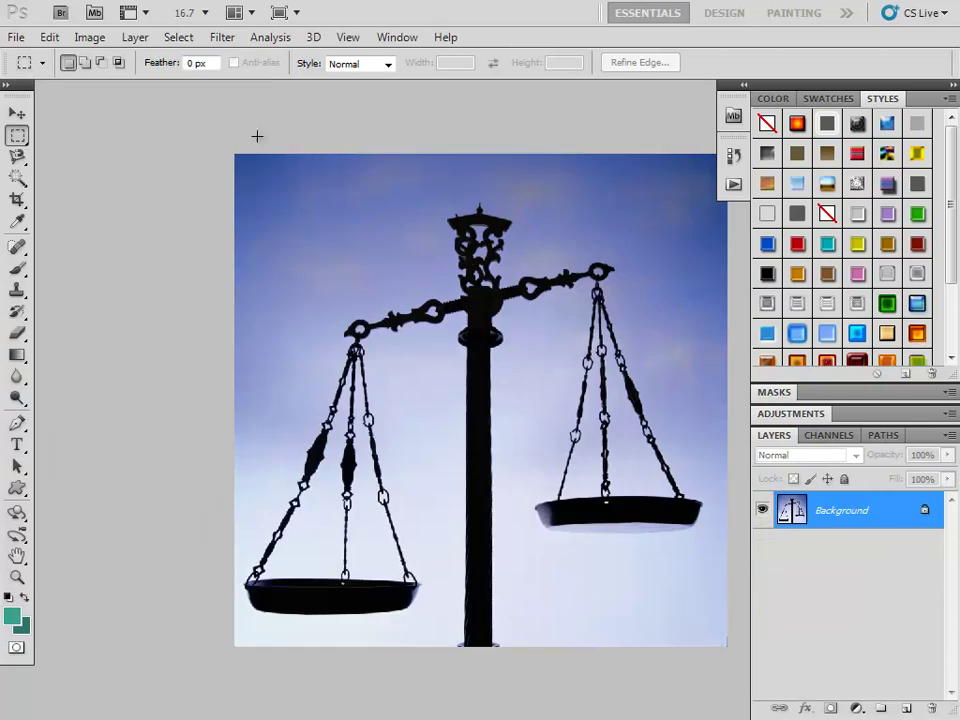
key(f)
key(f)
drag(281, 155, 311, 306)
drag(323, 400, 332, 238)
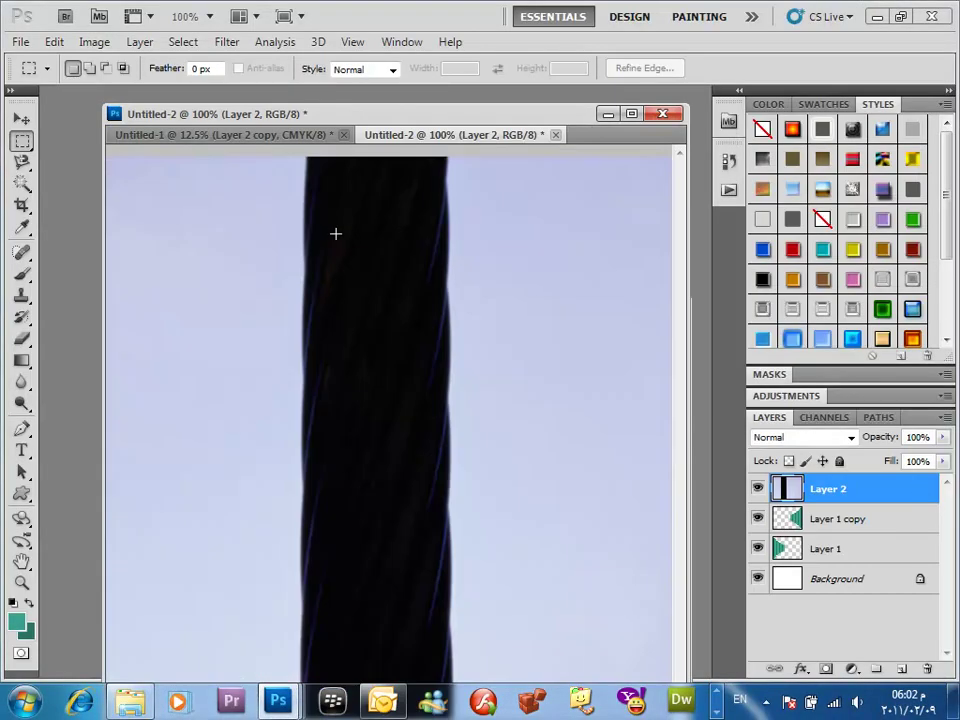
Scale the scales photo down and move it down and left
key(ctrl+minus)
key(ctrl+minus)
key(ctrl+t)
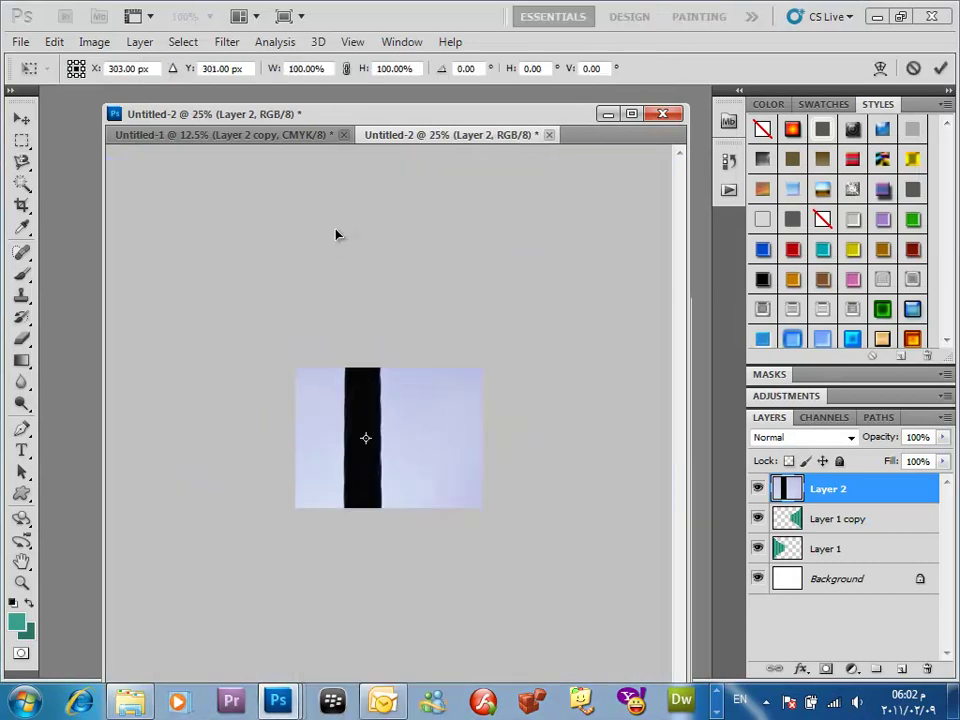
key(ctrl+minus)
key(ctrl+minus)
mouse_move(560, 258)
mouse_down()
mouse_move(516, 314)
mouse_move(477, 465)
mouse_up()
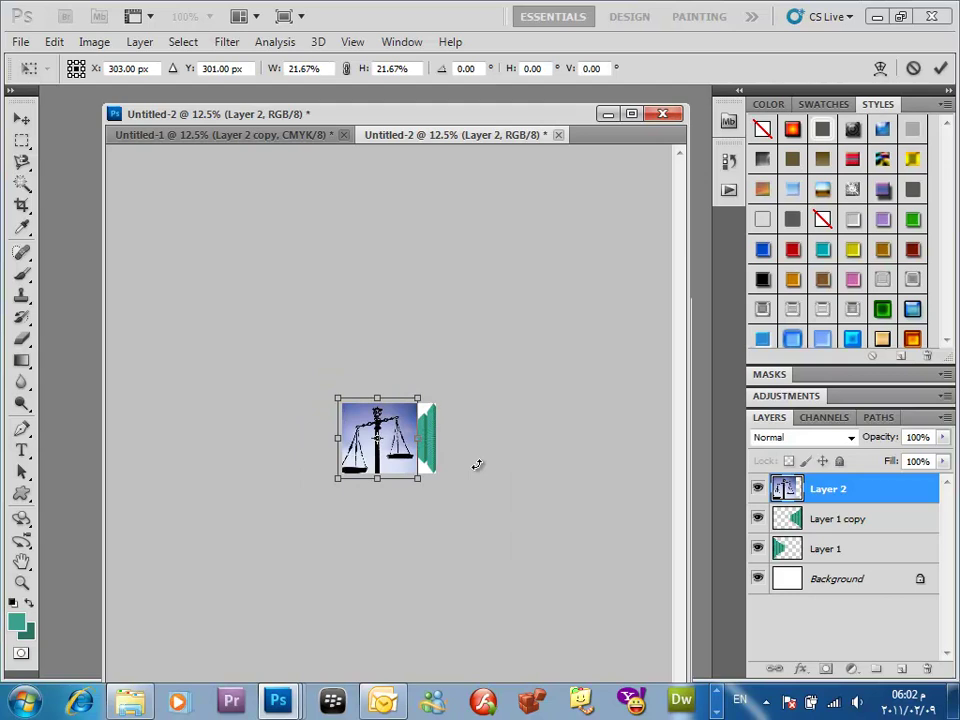
key(Return)
key(ctrl+plus)
key(ctrl+plus)
key(ctrl+plus)
key(ctrl+plus)
key(ctrl+plus)
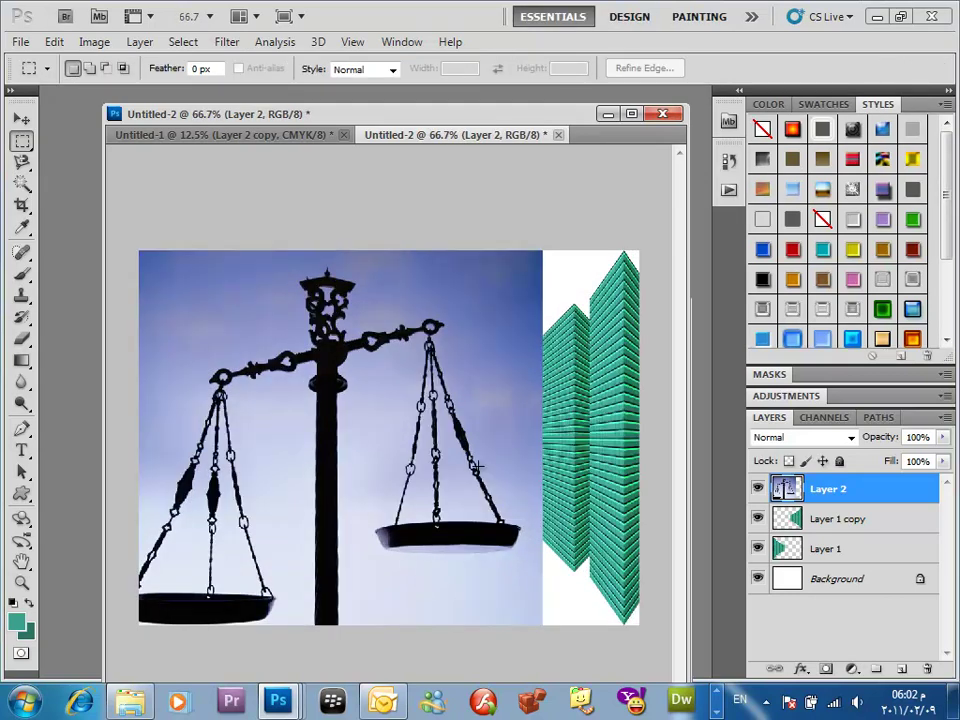
key(ctrl+plus)
key(f)
drag(483, 472, 357, 518)
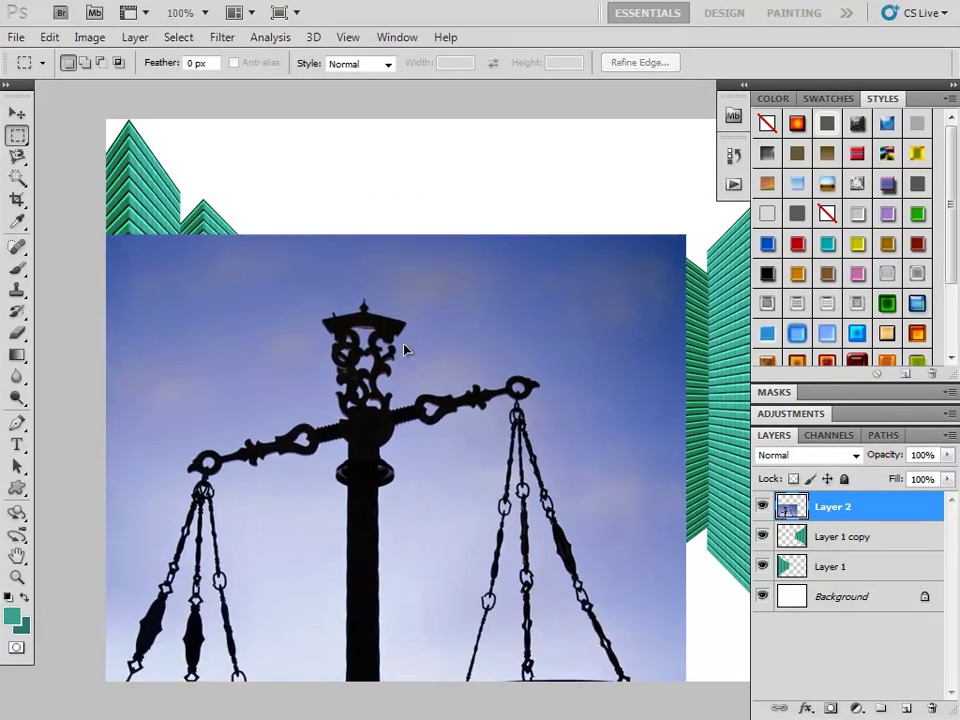
Duplicate the scales photo layer and fill the original Layer 2 with teal
drag(352, 440, 418, 264)
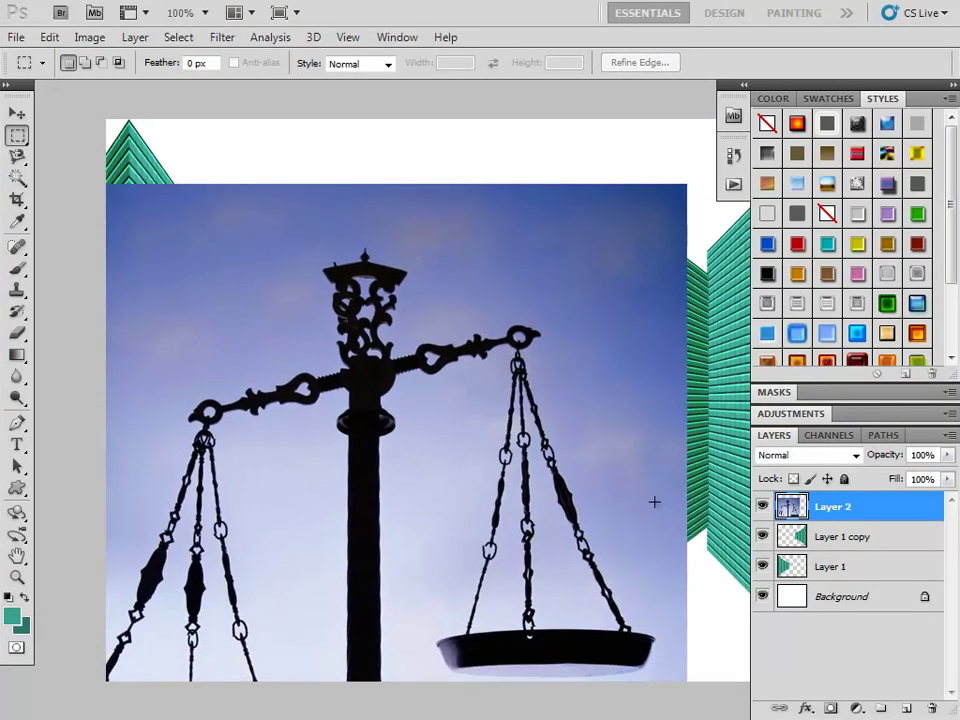
right_click(829, 520)
click(790, 131)
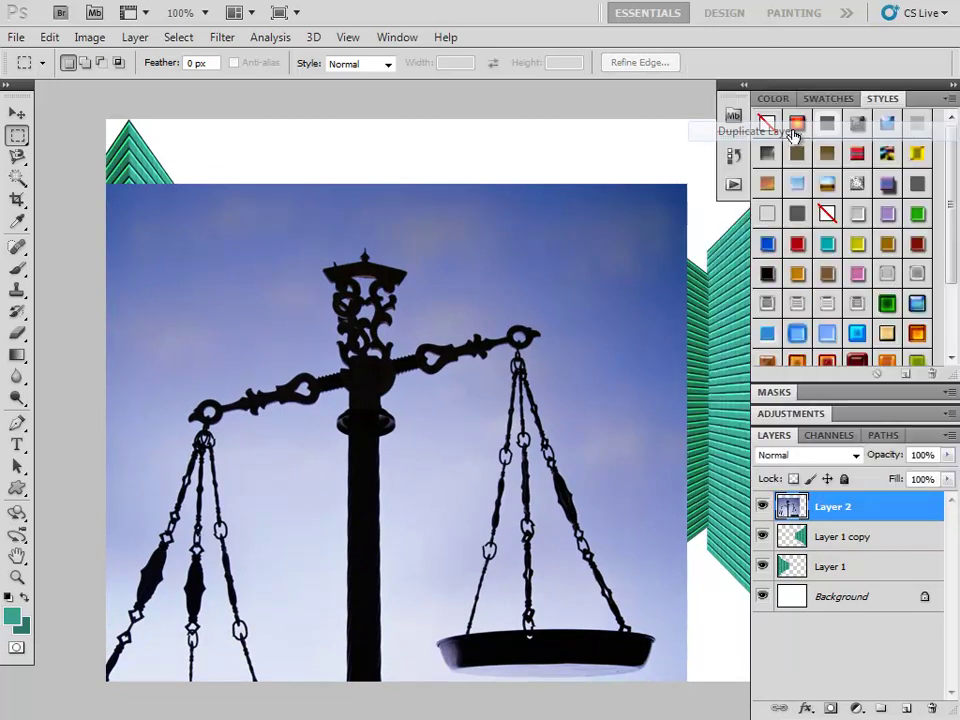
key(Return)
click(839, 542)
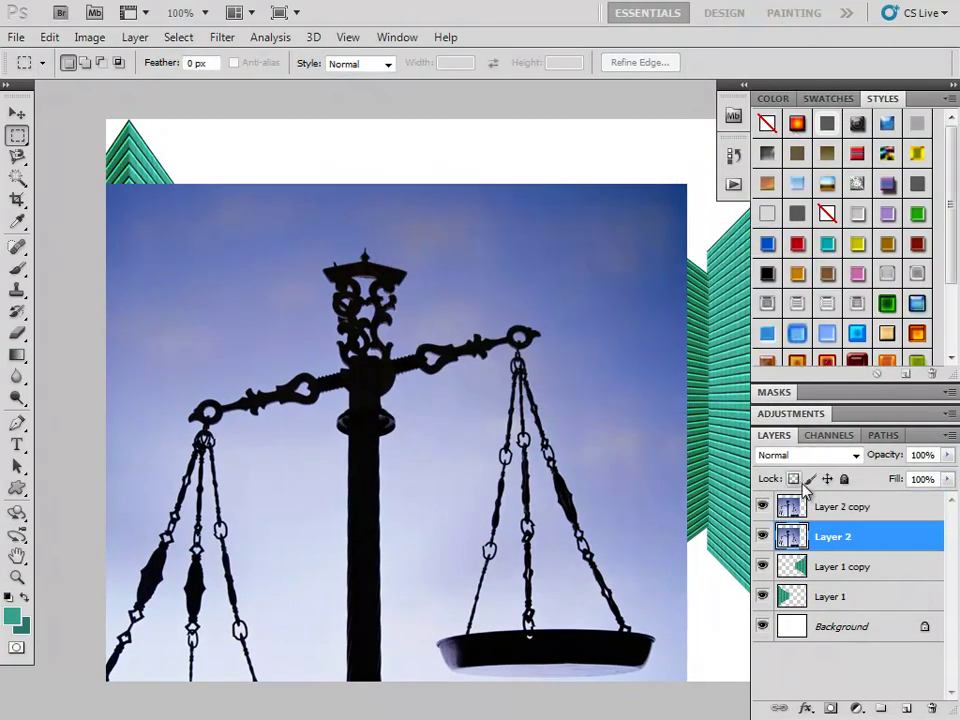
key(alt+BackSpace)
Set Layer 2 copy to Luminosity blend and merge it with the teal layer
key(alt+bracketright)
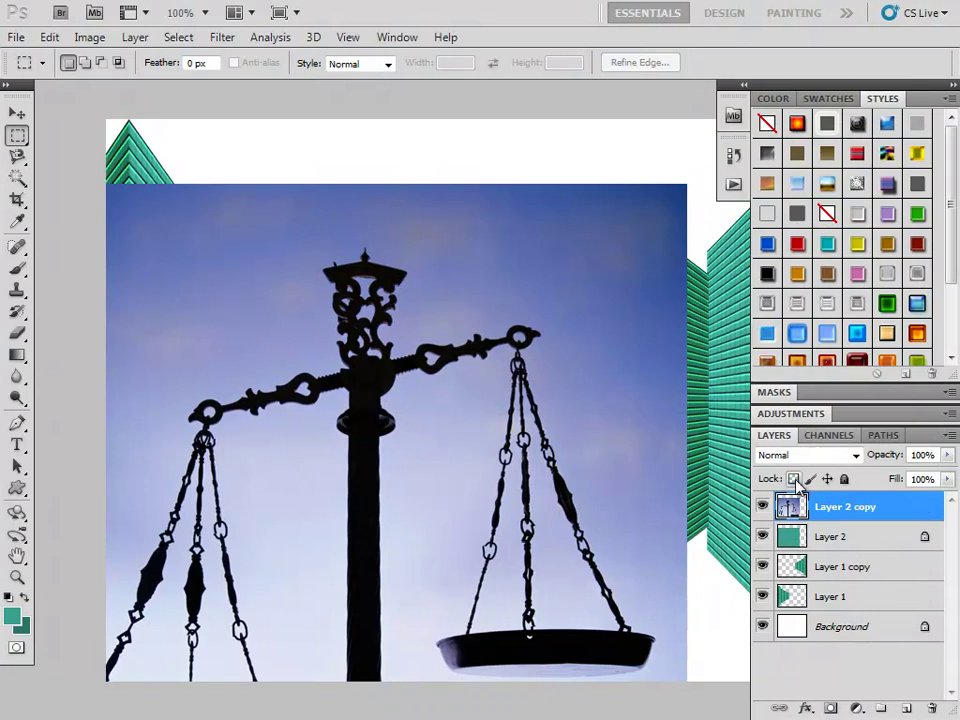
key(alt+shift+bracketleft)
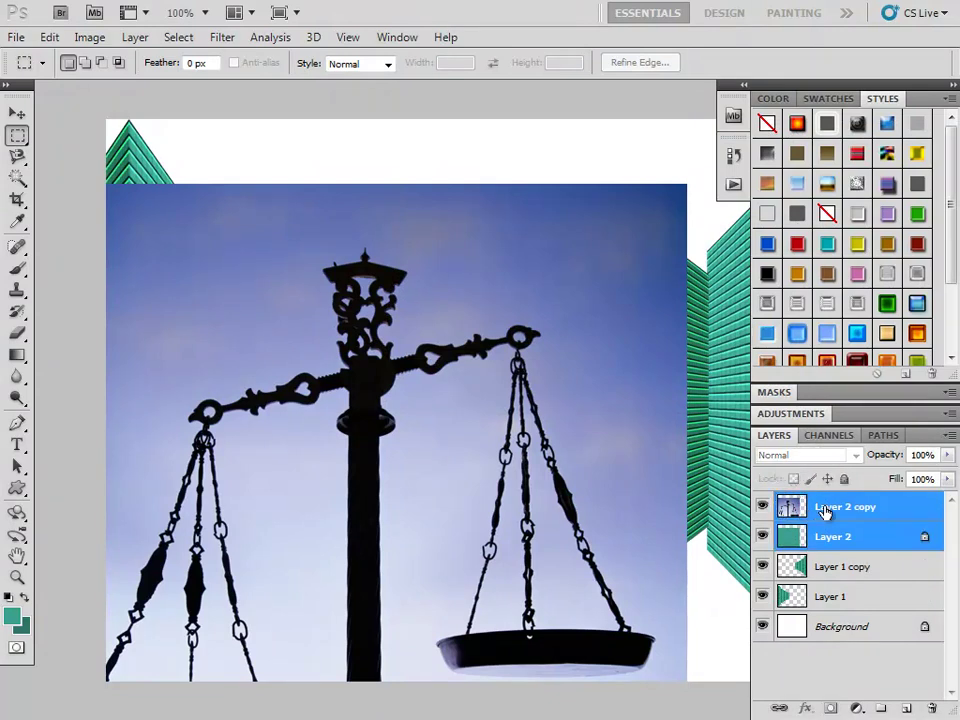
click(825, 512)
click(814, 456)
click(816, 472)
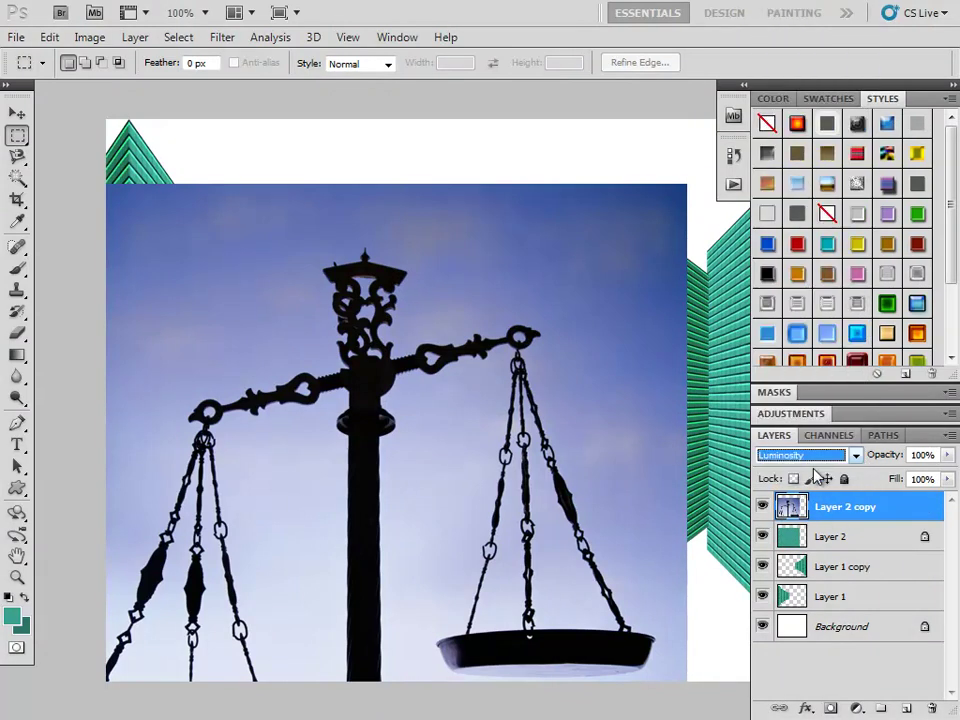
shift+click(815, 537)
key(ctrl+e)
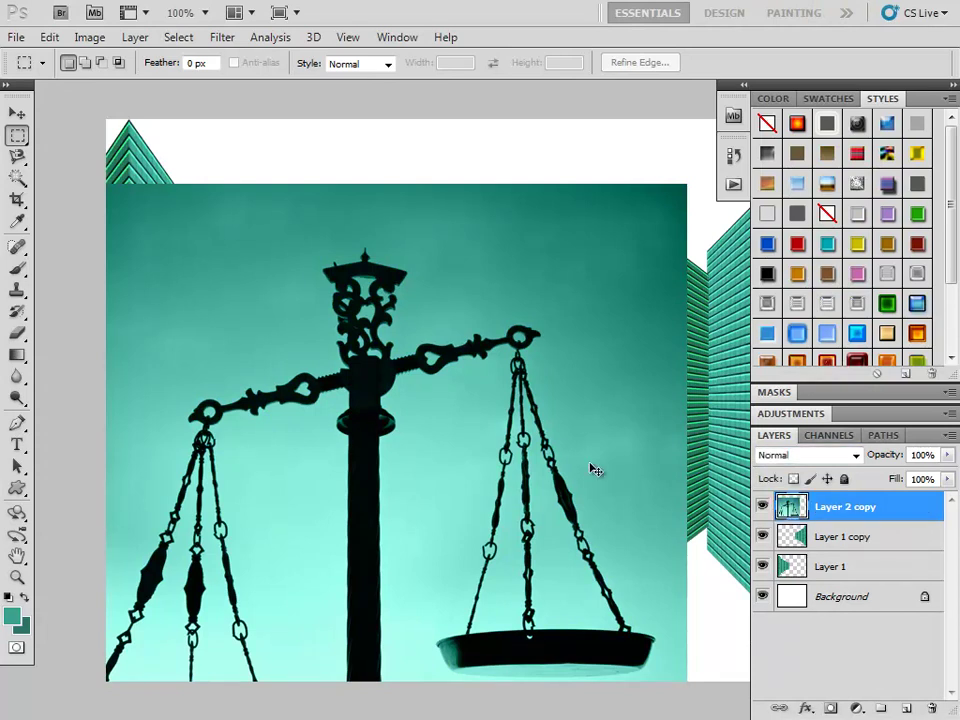
drag(568, 456, 547, 467)
key(ctrl+t)
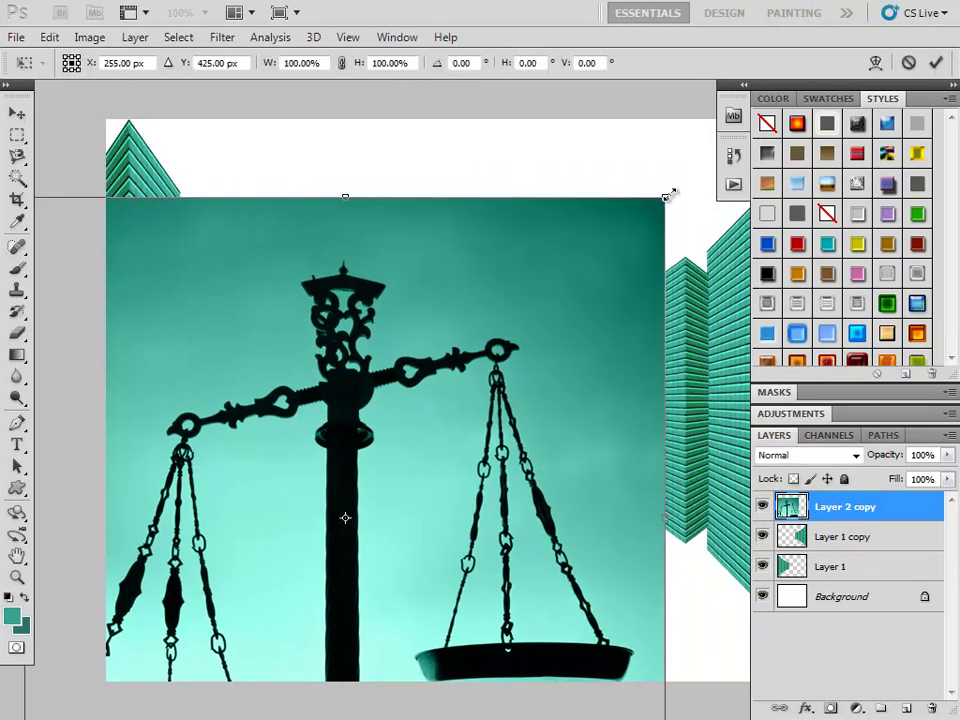
Scale the teal photo to about 54%, then skew and rotate it over the left towers
drag(669, 194, 518, 343)
mouse_move(454, 467)
mouse_down()
mouse_move(379, 329)
mouse_move(410, 334)
mouse_up()
ctrl+drag(467, 214, 462, 291)
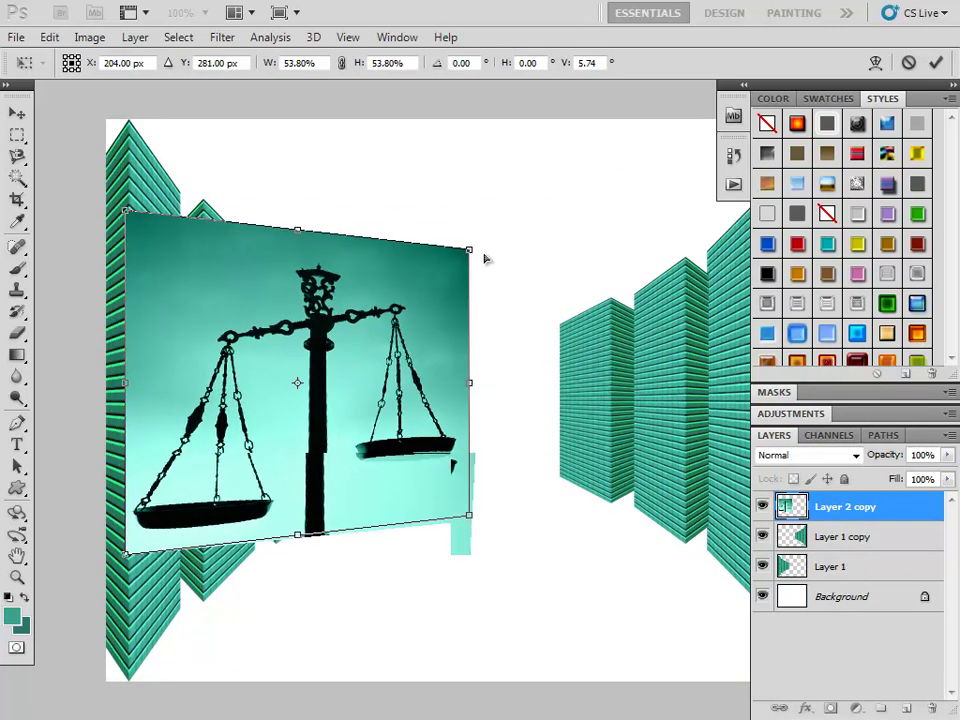
drag(304, 322, 298, 307)
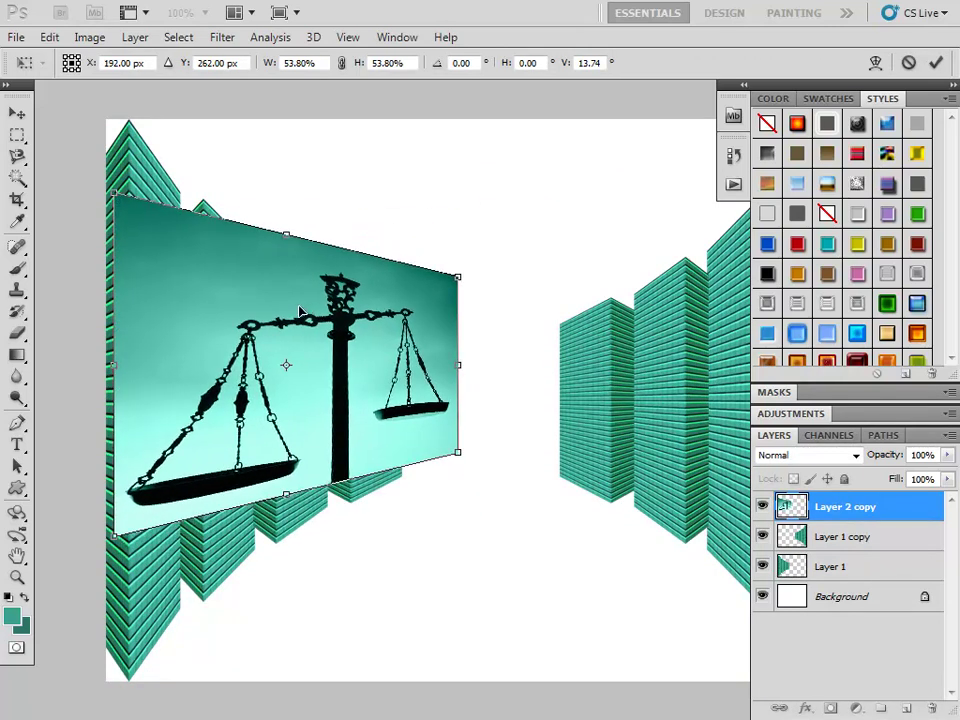
drag(470, 267, 496, 340)
drag(352, 374, 340, 375)
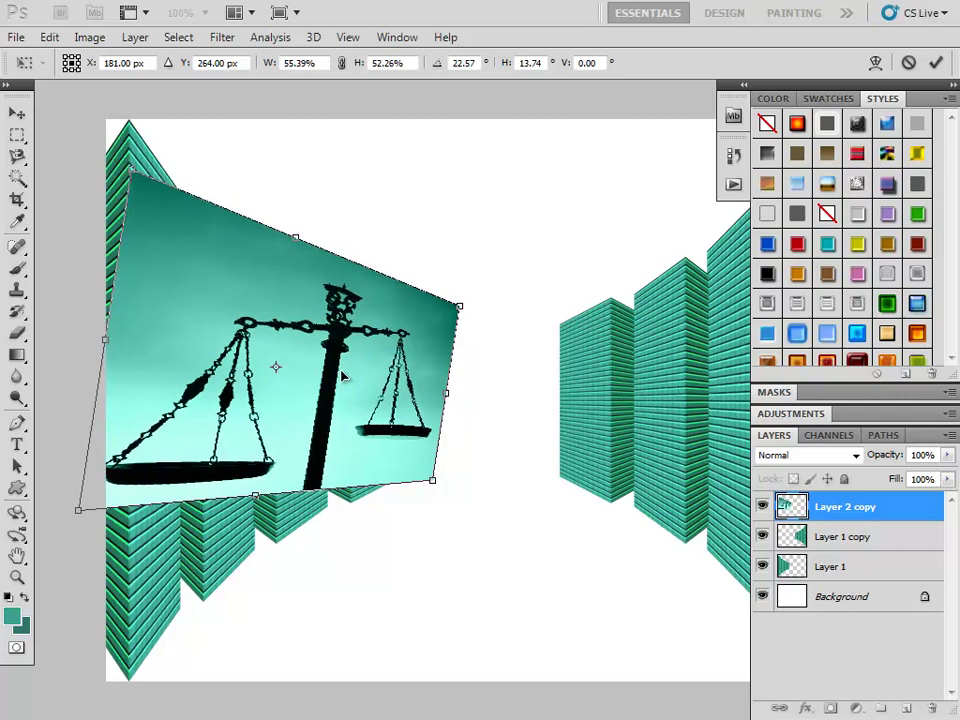
key(Return)
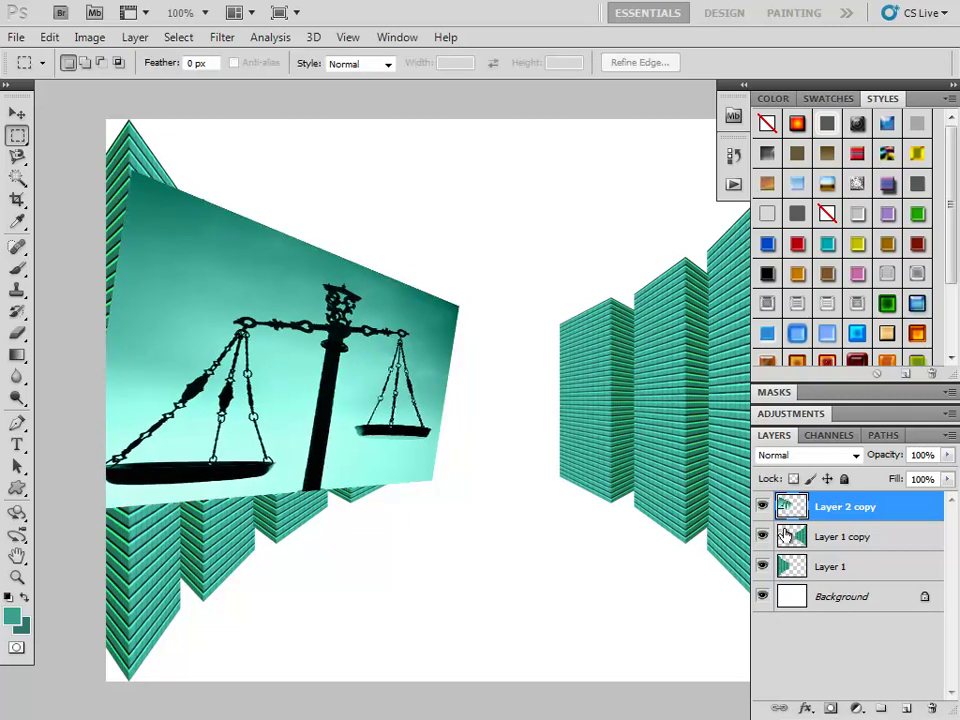
Trim the scales photo to Layer 1's building outline by deleting everything outside it
ctrl+click(791, 567)
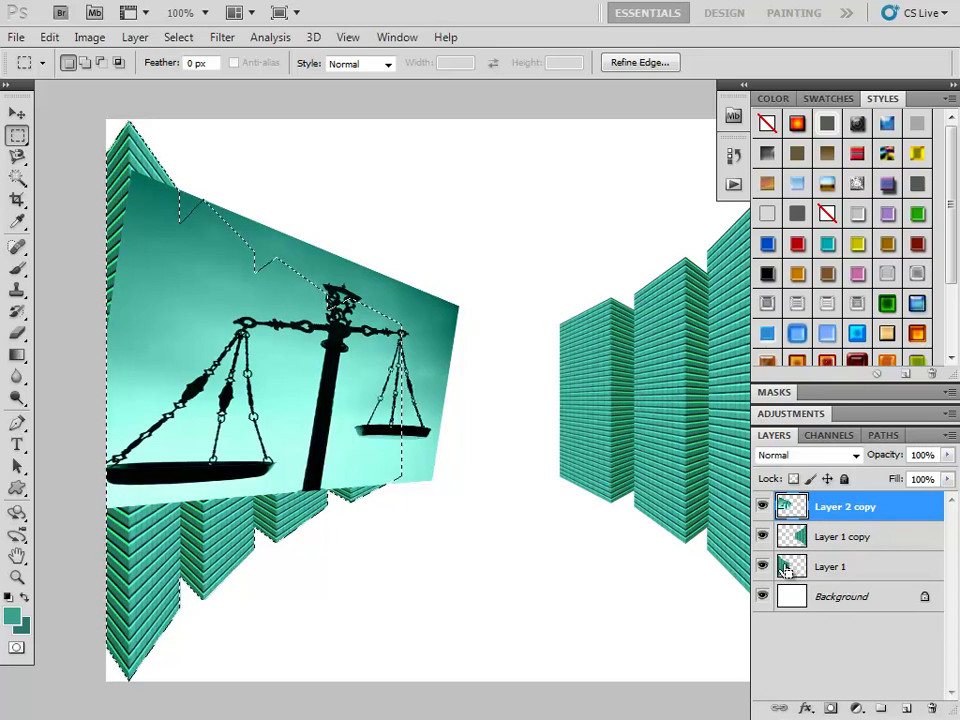
click(762, 508)
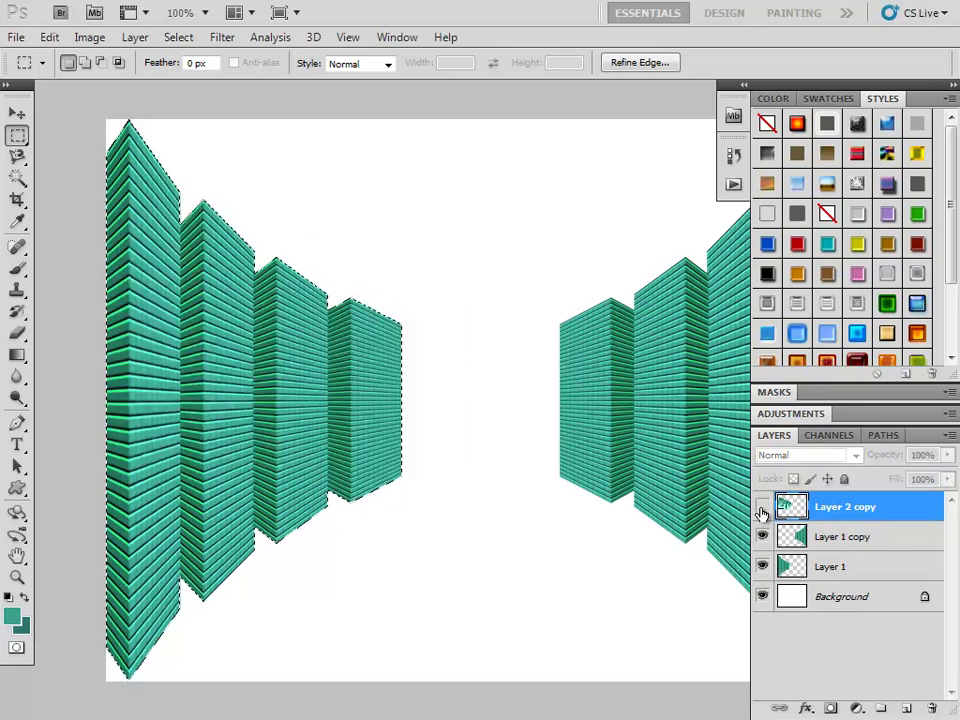
click(762, 508)
key(ctrl+shift+i)
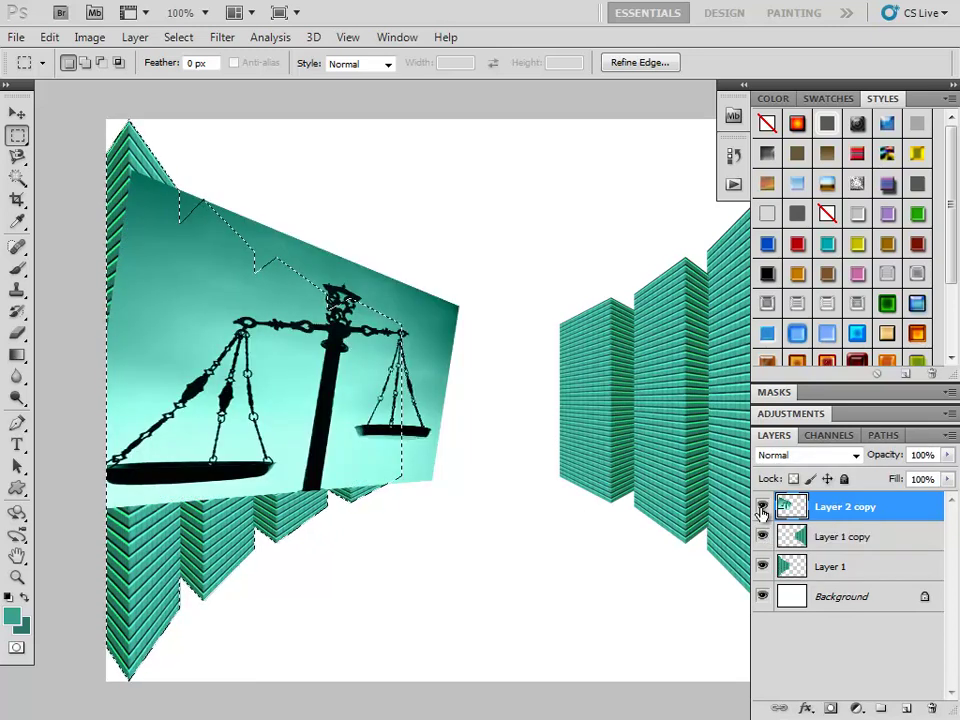
key(Delete)
key(ctrl+d)
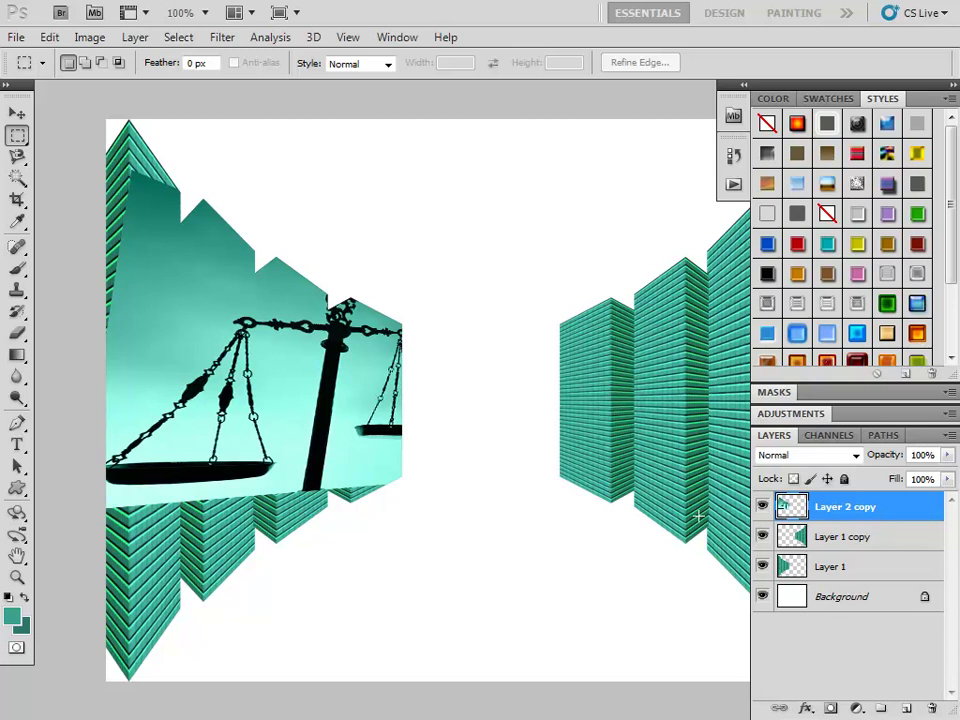
Erase the scales photo off the front left tower with a small eraser, hide it, and select Layer 1
key(e)
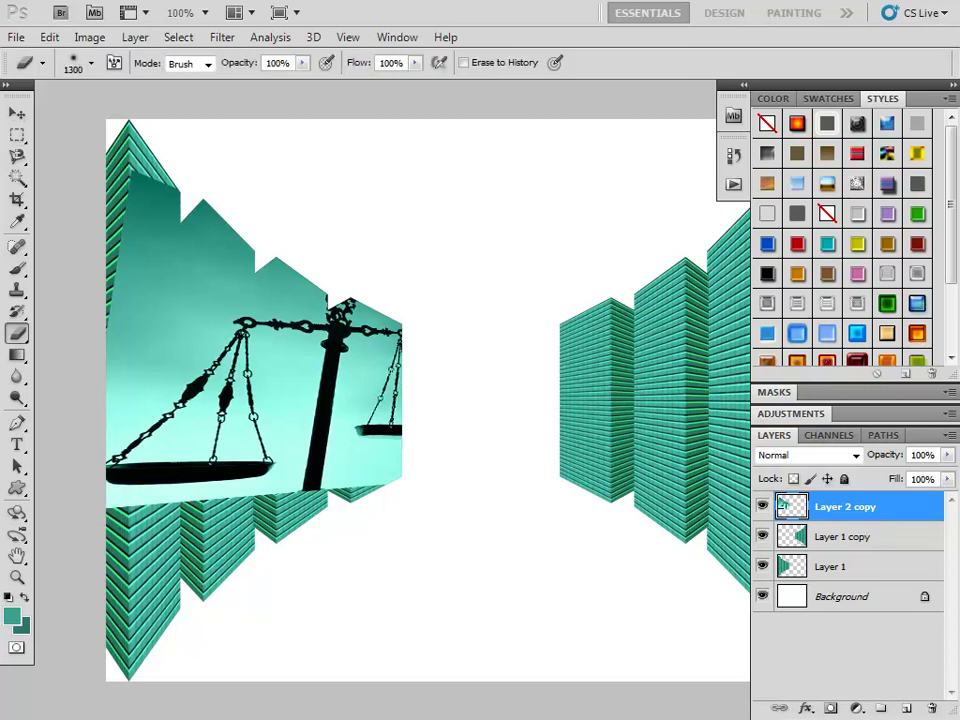
key(bracketleft)
key(bracketleft)
key(bracketleft)
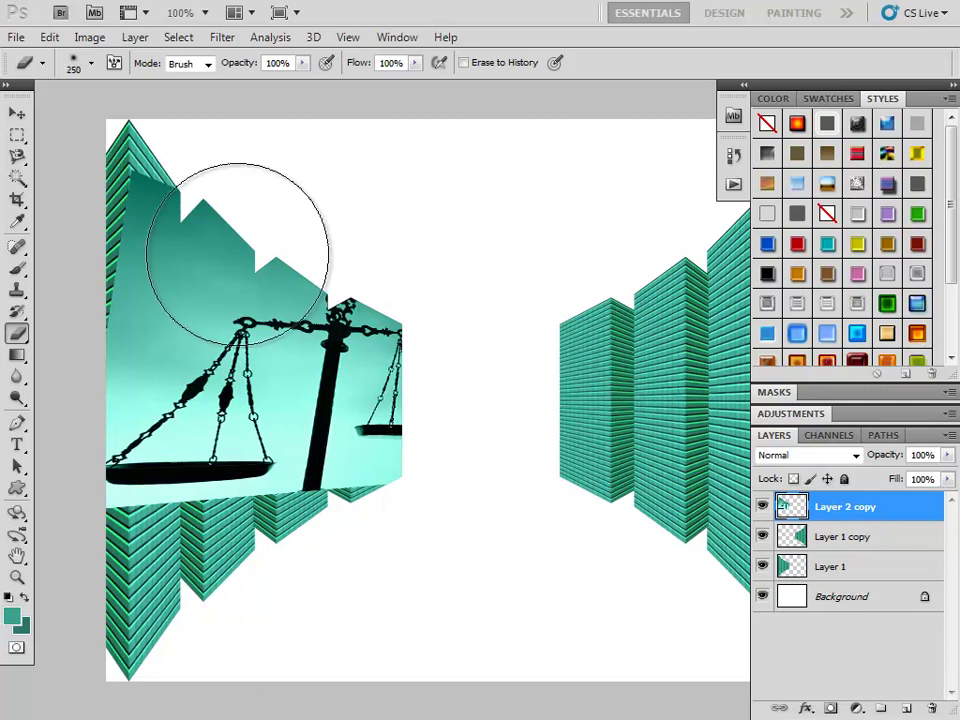
mouse_move(205, 193)
mouse_down()
mouse_move(199, 546)
mouse_move(468, 267)
mouse_up()
key(bracketleft)
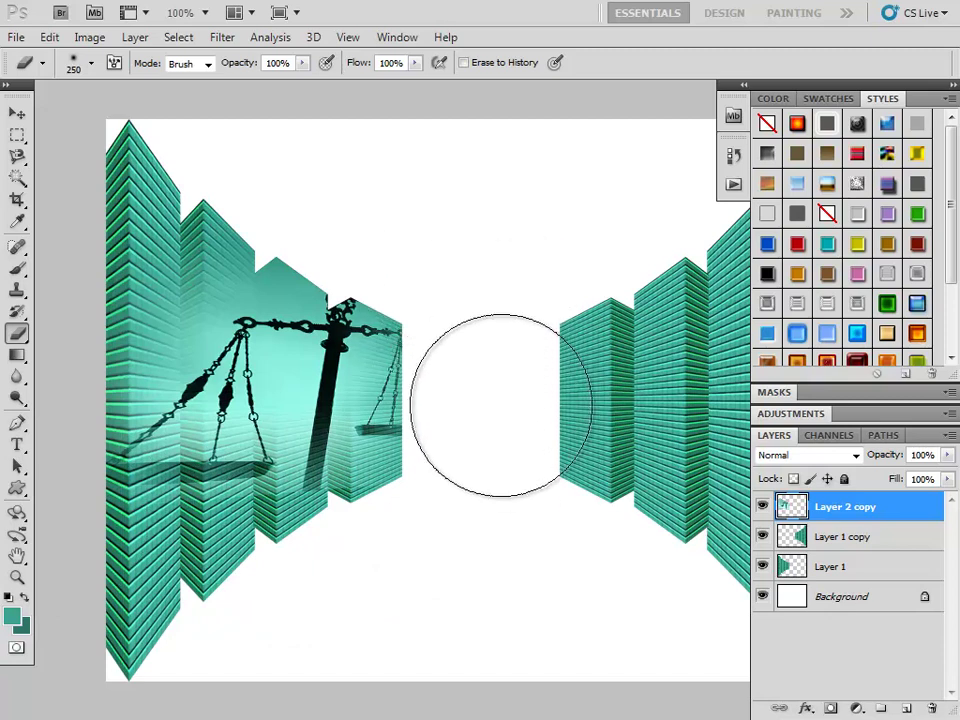
click(763, 507)
click(810, 568)
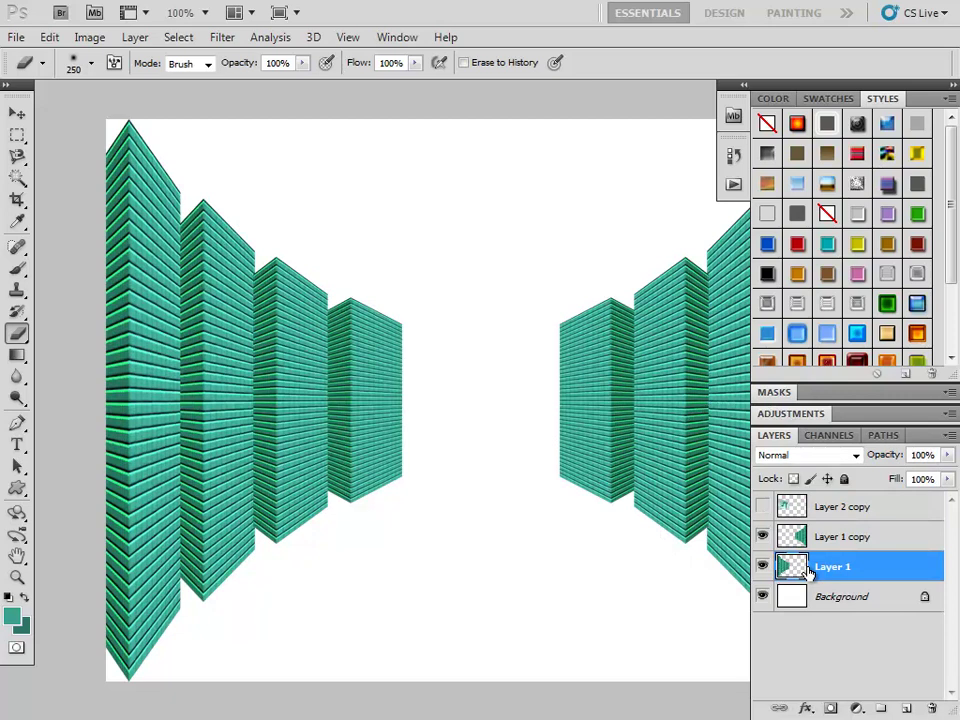
Delete two thin vertical strips of the scales photo along the left building edges
key(m)
drag(416, 615, 354, 603)
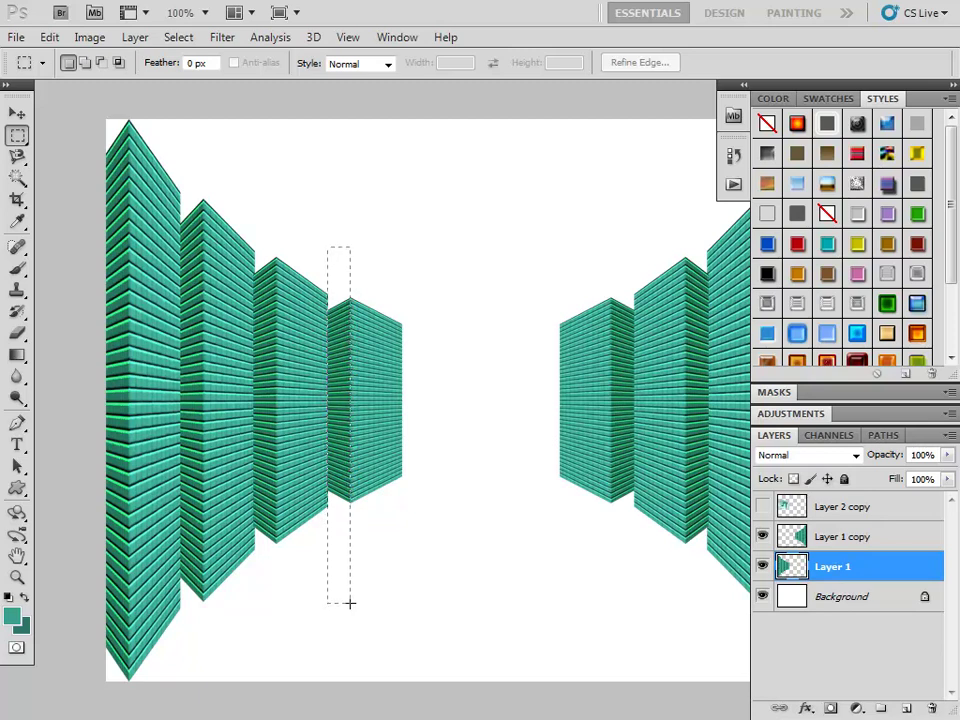
key(shift)
mouse_move(307, 571)
mouse_down()
mouse_move(304, 649)
mouse_move(277, 647)
mouse_up()
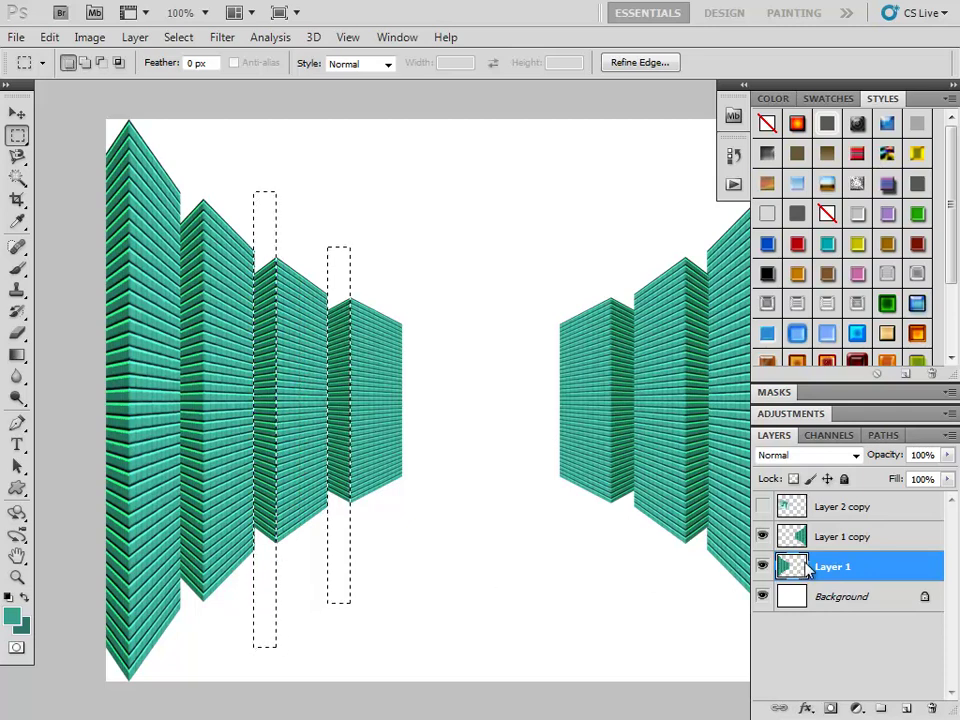
click(762, 507)
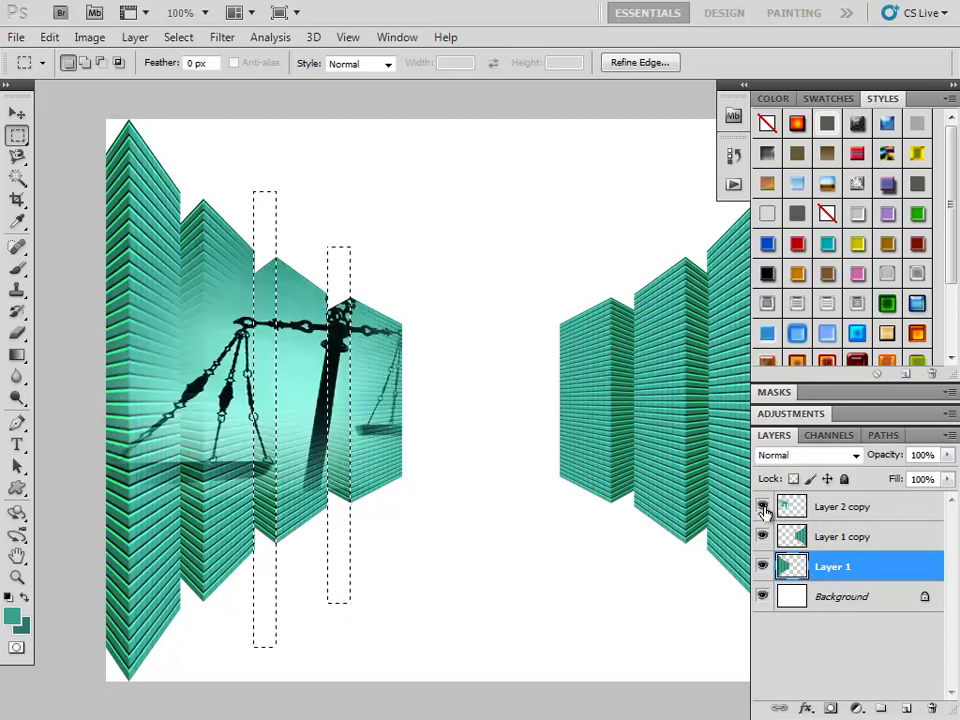
click(829, 508)
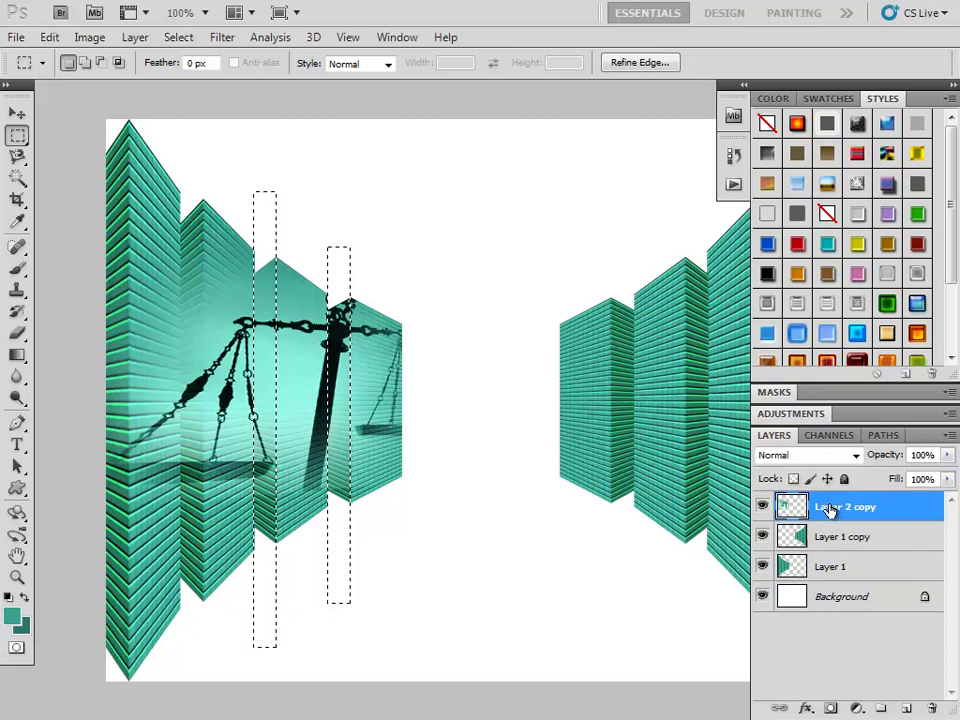
key(Delete)
key(ctrl+d)
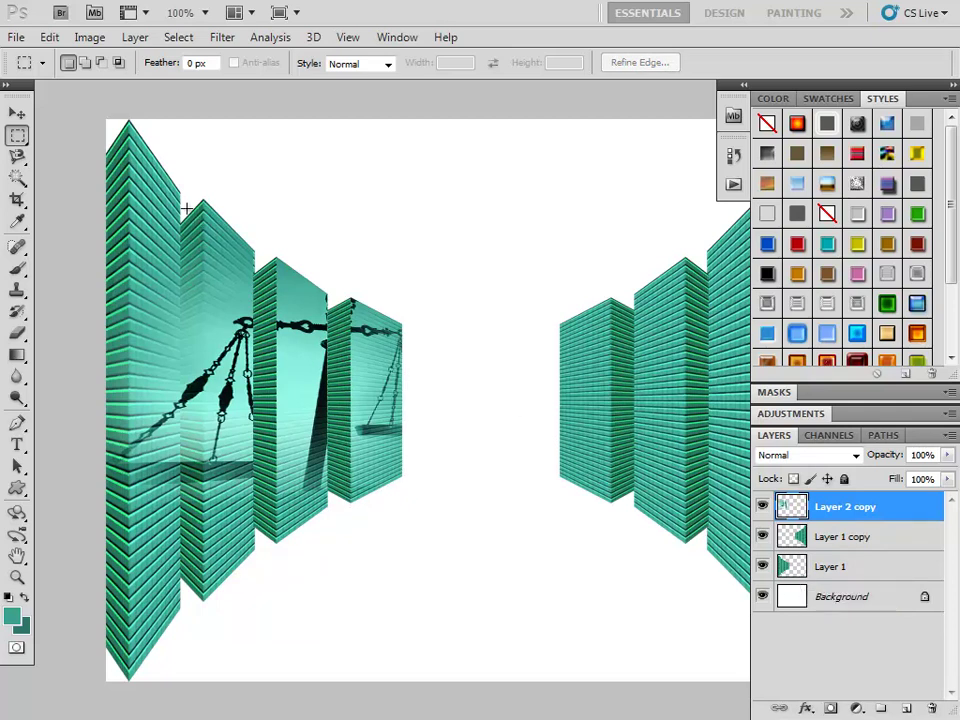
Select a thin strip along the front tower edge, then clear the selection
mouse_move(182, 187)
mouse_down()
mouse_move(352, 572)
mouse_move(205, 628)
mouse_up()
drag(205, 628, 201, 628)
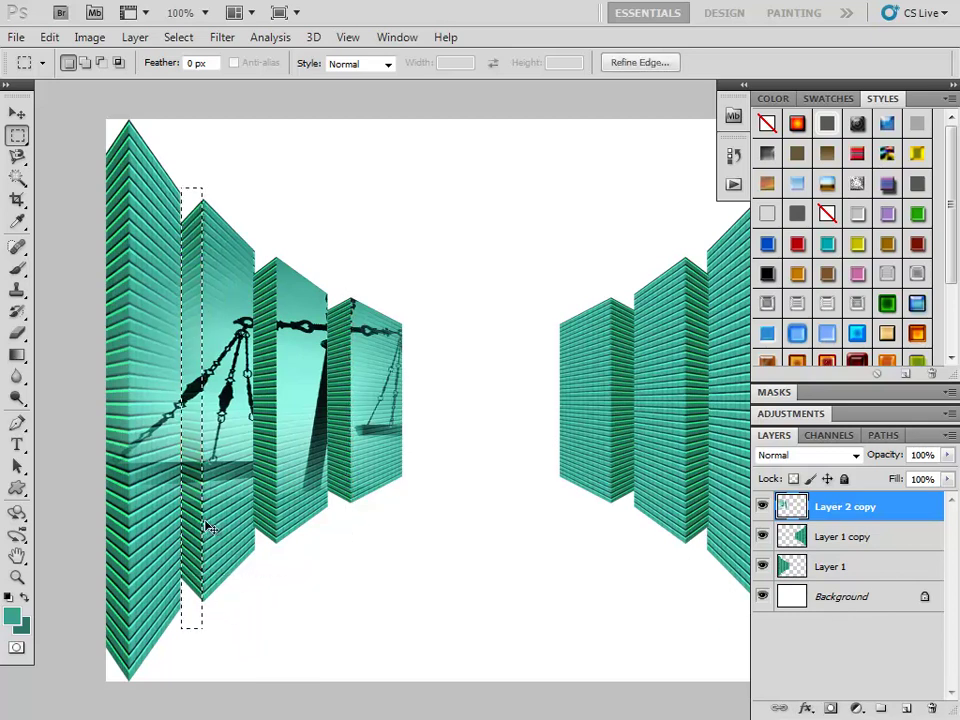
right_click(238, 410)
click(247, 413)
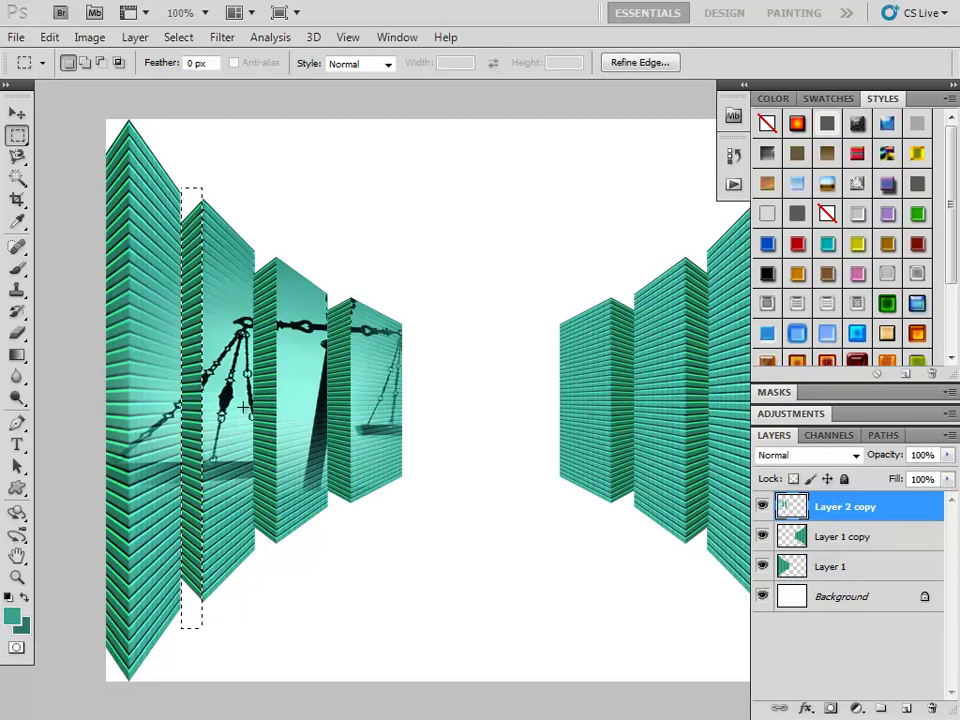
click(242, 407)
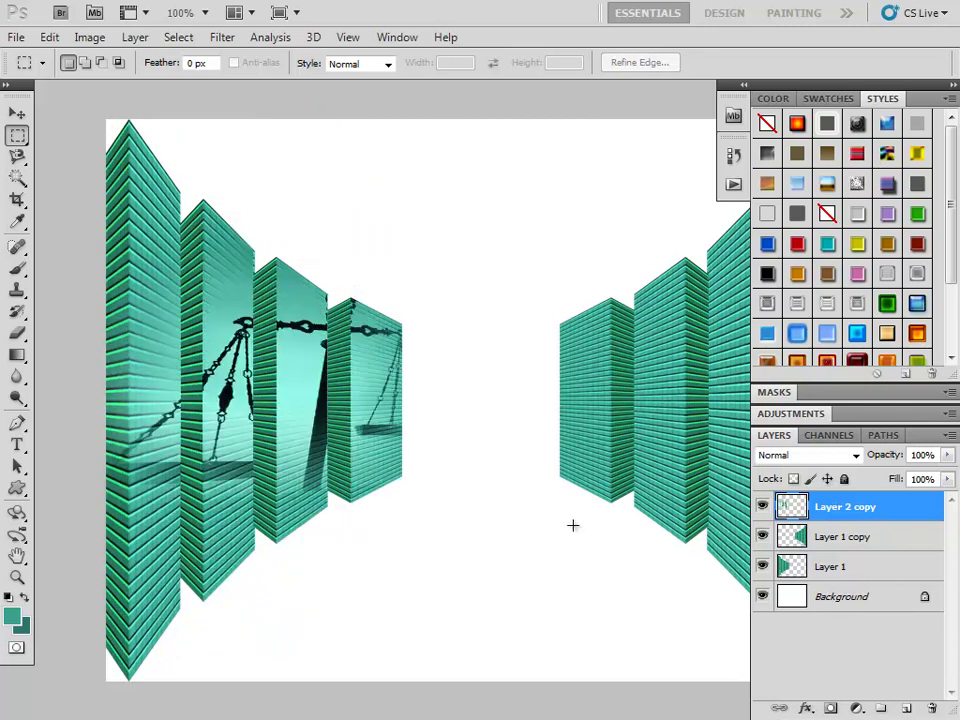
Try Dissolve, Lighter Color, Soft Light and Exclusion blending on the scales photo
click(813, 455)
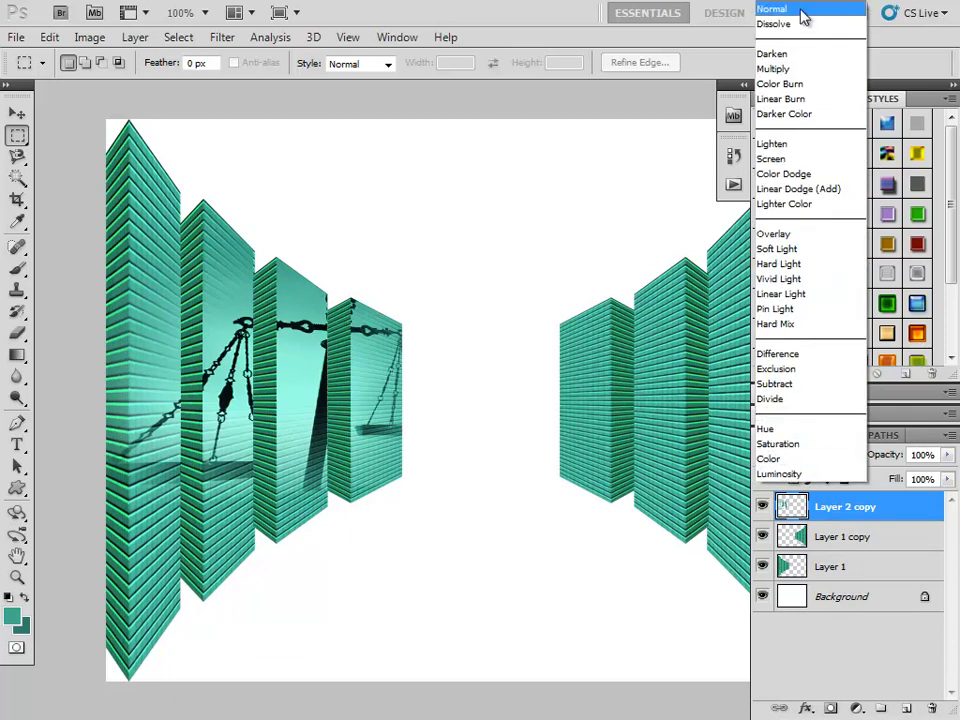
click(802, 15)
scroll(805, 460, down, 1)
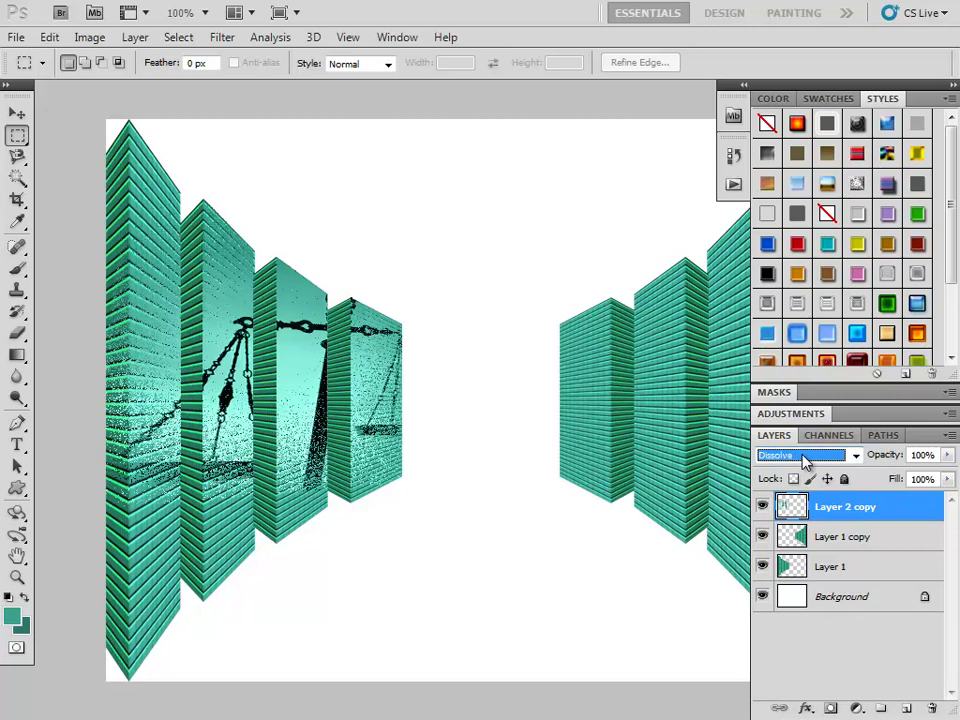
scroll(805, 460, down, 1)
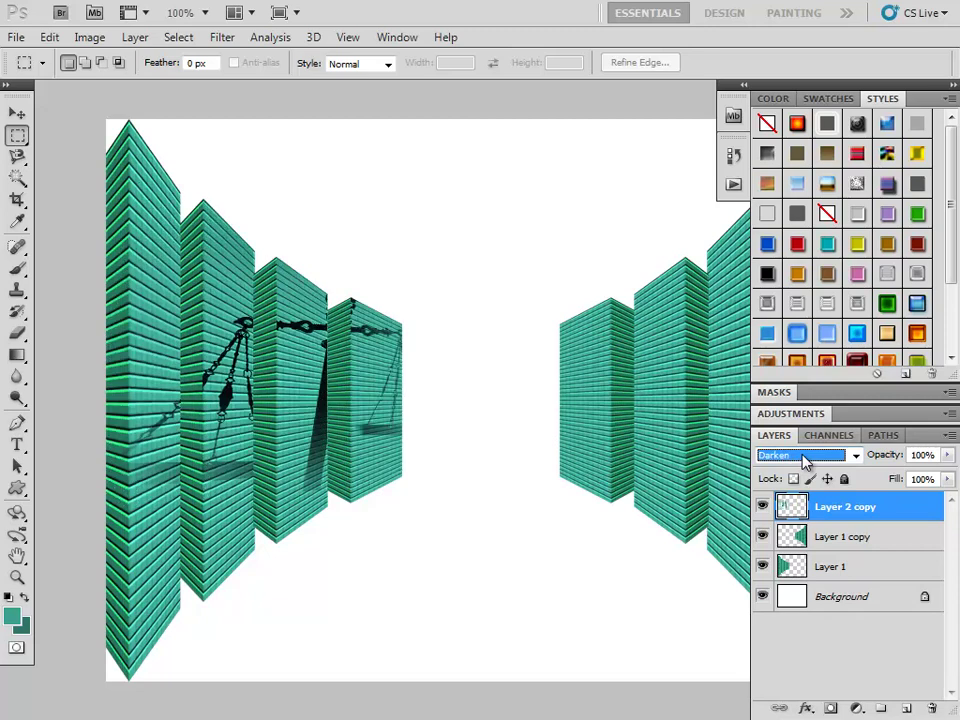
scroll(805, 460, down, 1)
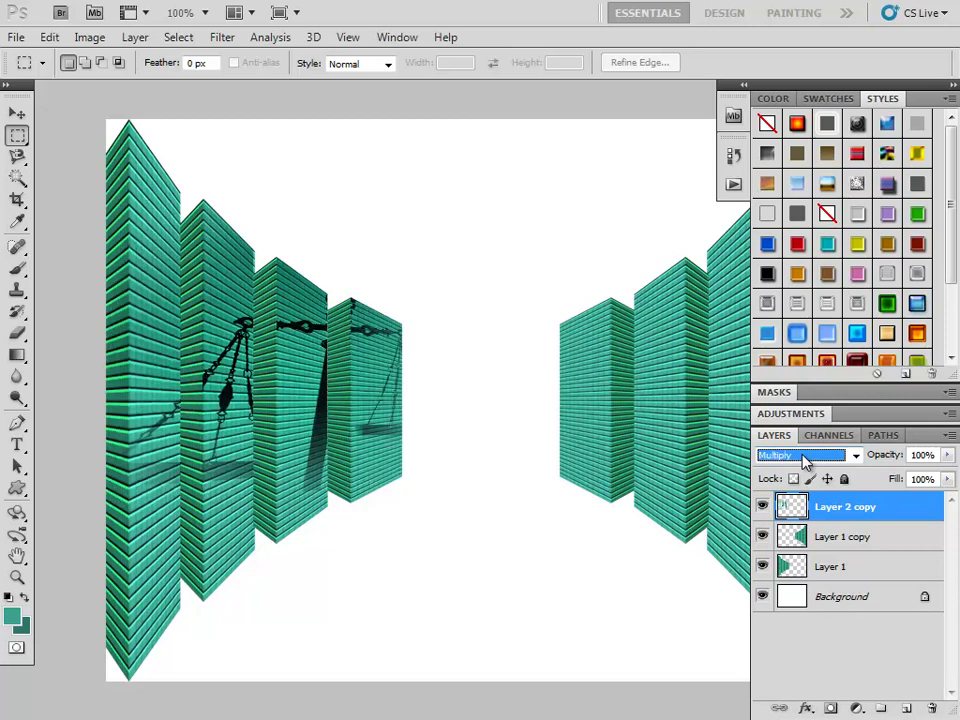
scroll(805, 460, down, 1)
scroll(805, 460, down, 1)
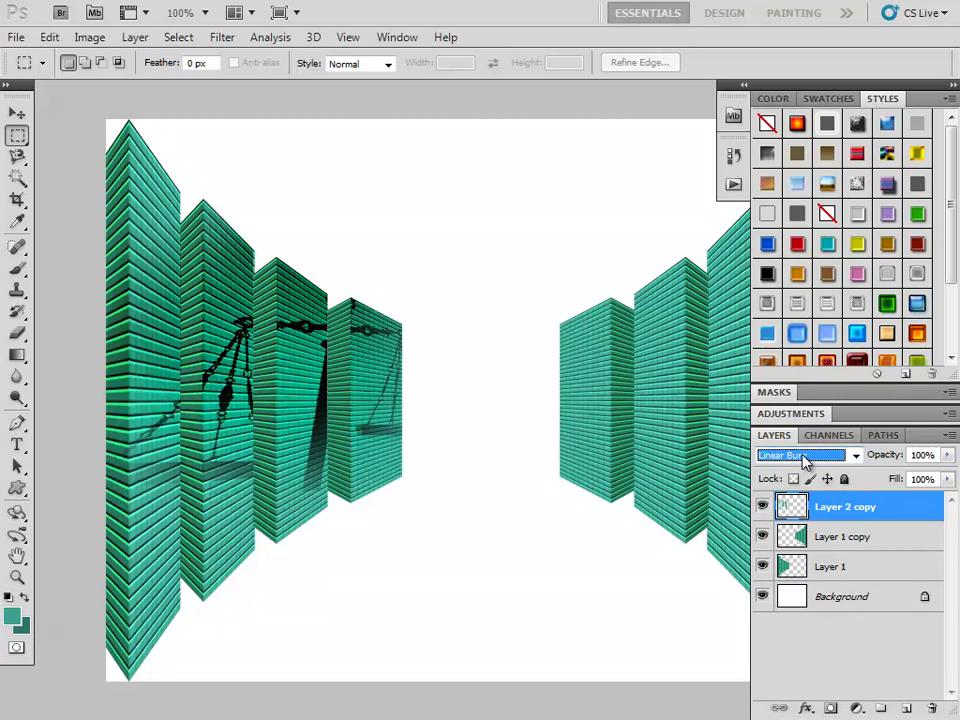
click(805, 458)
click(810, 206)
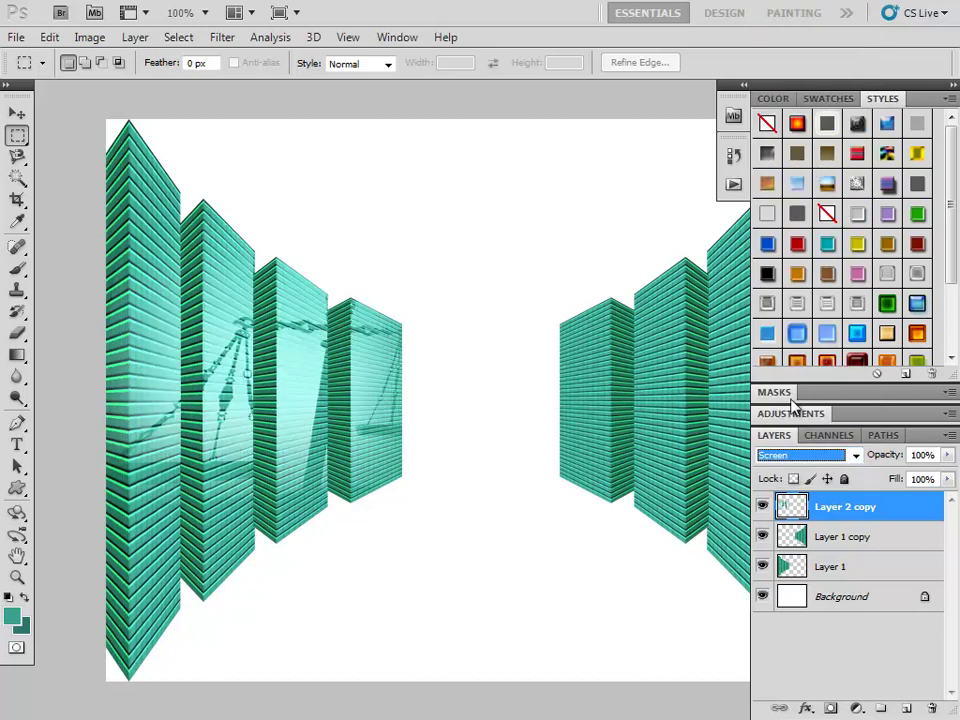
click(800, 456)
click(810, 249)
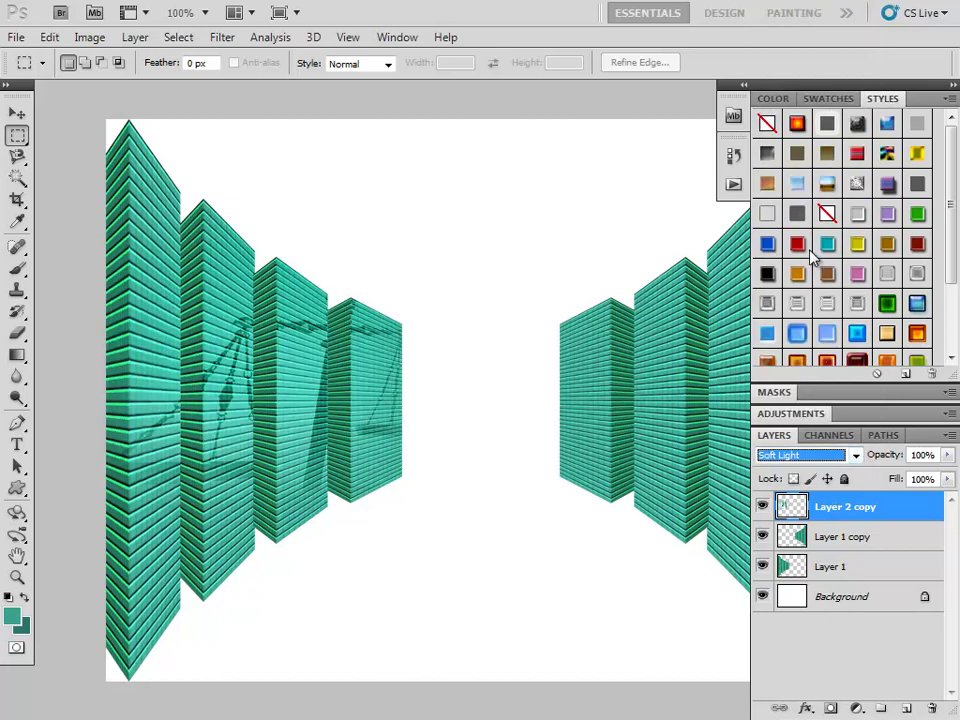
click(803, 458)
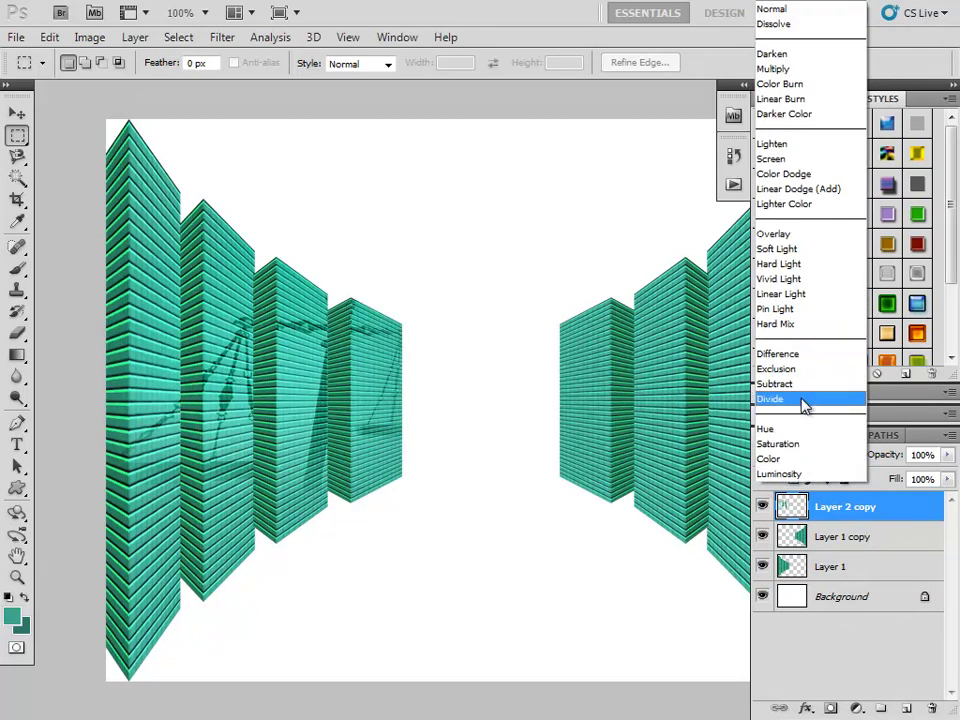
click(800, 371)
Cycle through the blend modes and settle on Screen for the scales photo
scroll(800, 460, down, 1)
scroll(800, 460, down, 1)
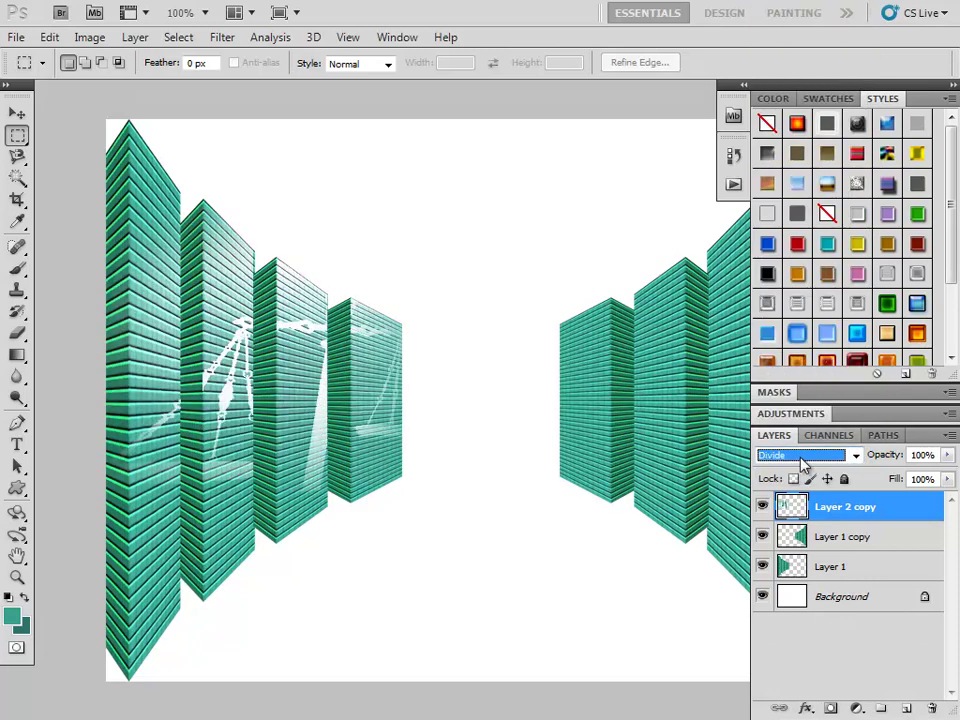
scroll(803, 460, up, 2)
scroll(803, 460, up, 2)
scroll(803, 460, up, 3)
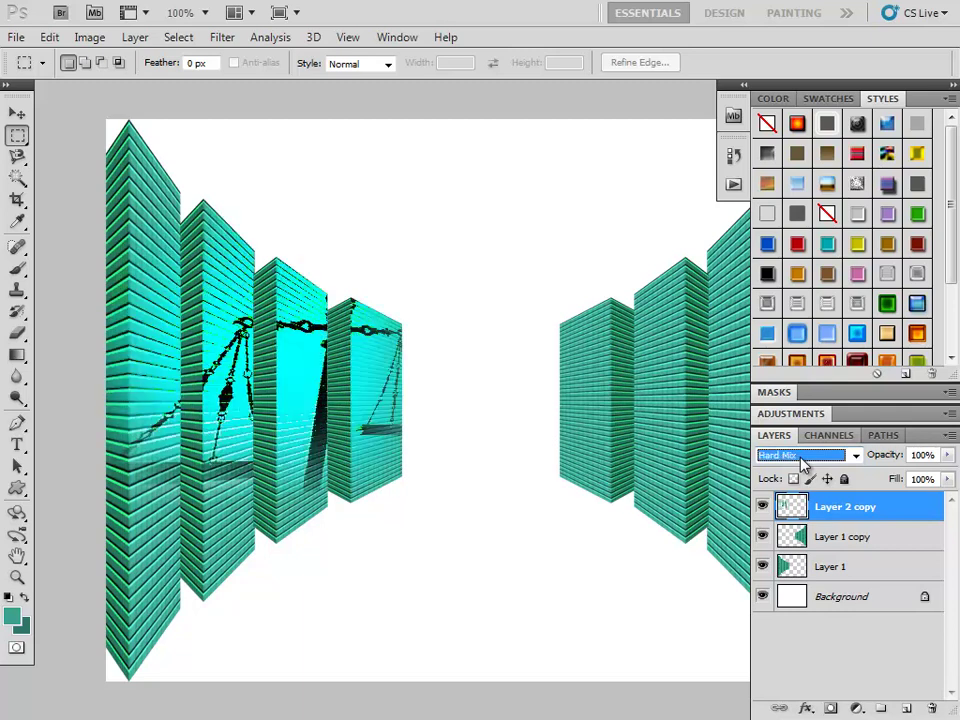
scroll(803, 460, up, 1)
scroll(803, 460, up, 2)
scroll(803, 460, up, 2)
scroll(803, 462, down, 1)
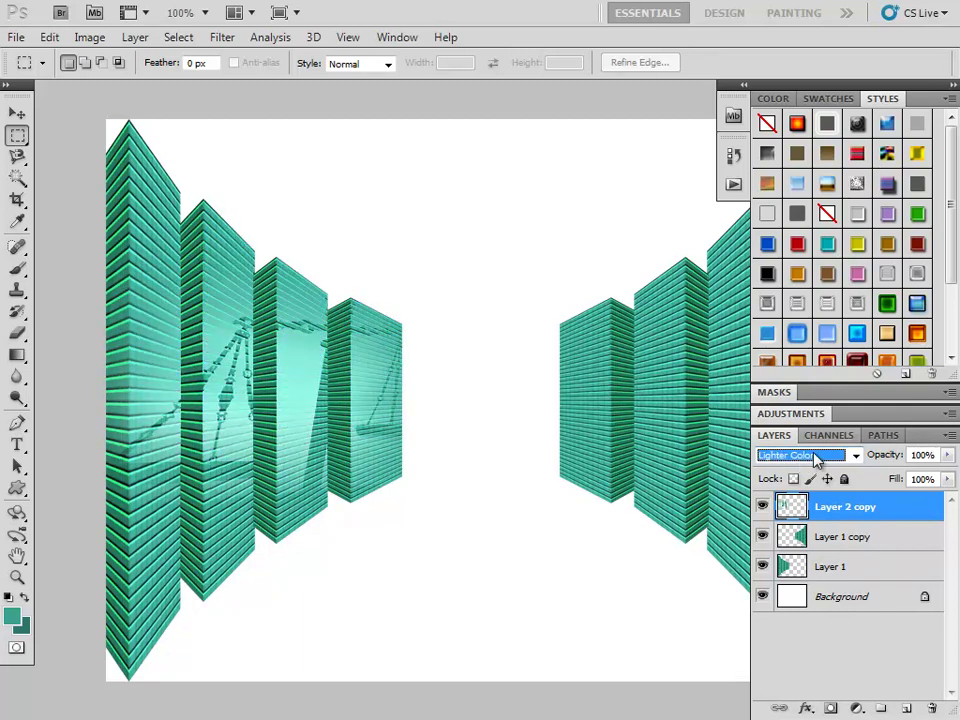
scroll(815, 459, up, 1)
scroll(815, 459, down, 1)
scroll(815, 459, up, 1)
scroll(815, 459, up, 3)
scroll(815, 459, up, 3)
scroll(815, 459, up, 1)
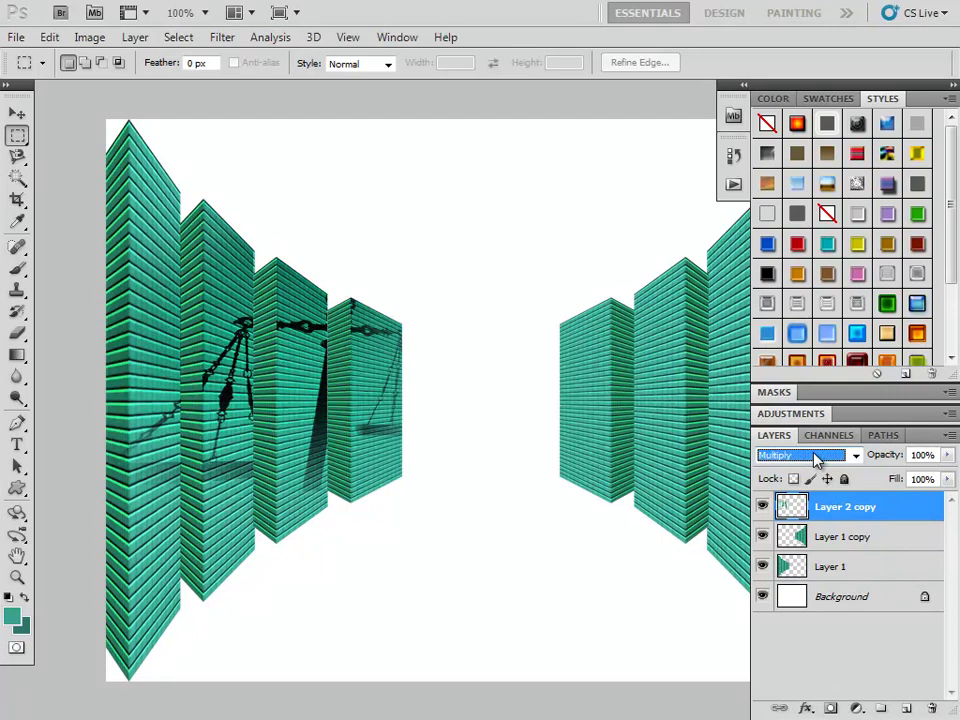
scroll(815, 459, up, 3)
scroll(815, 459, down, 2)
scroll(815, 459, up, 1)
scroll(815, 459, down, 1)
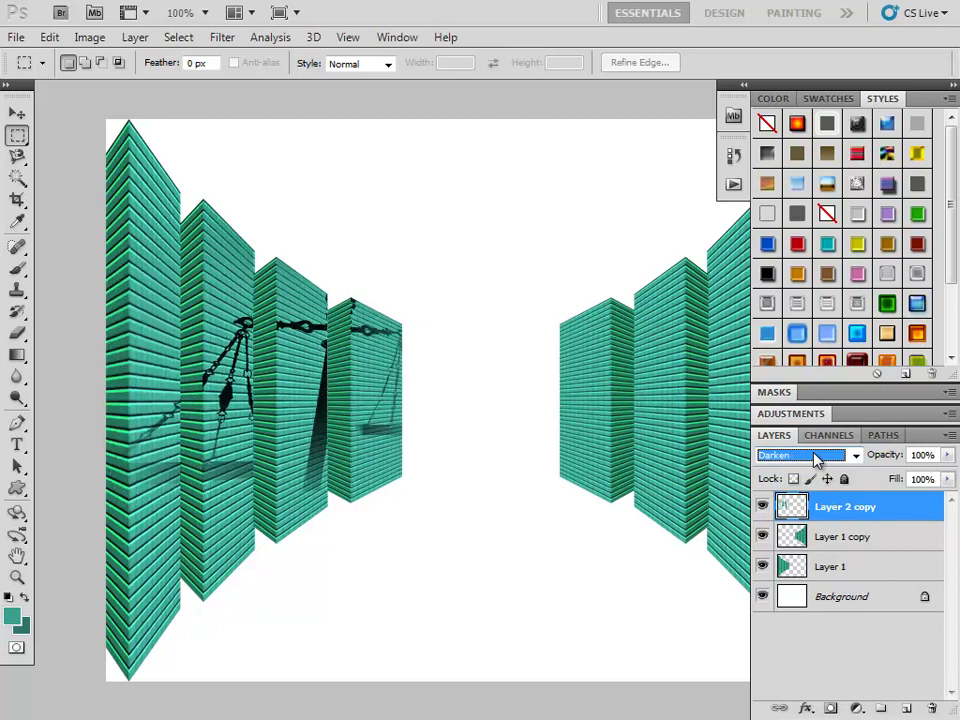
scroll(815, 457, up, 1)
scroll(815, 457, down, 2)
scroll(815, 457, down, 1)
scroll(813, 459, down, 2)
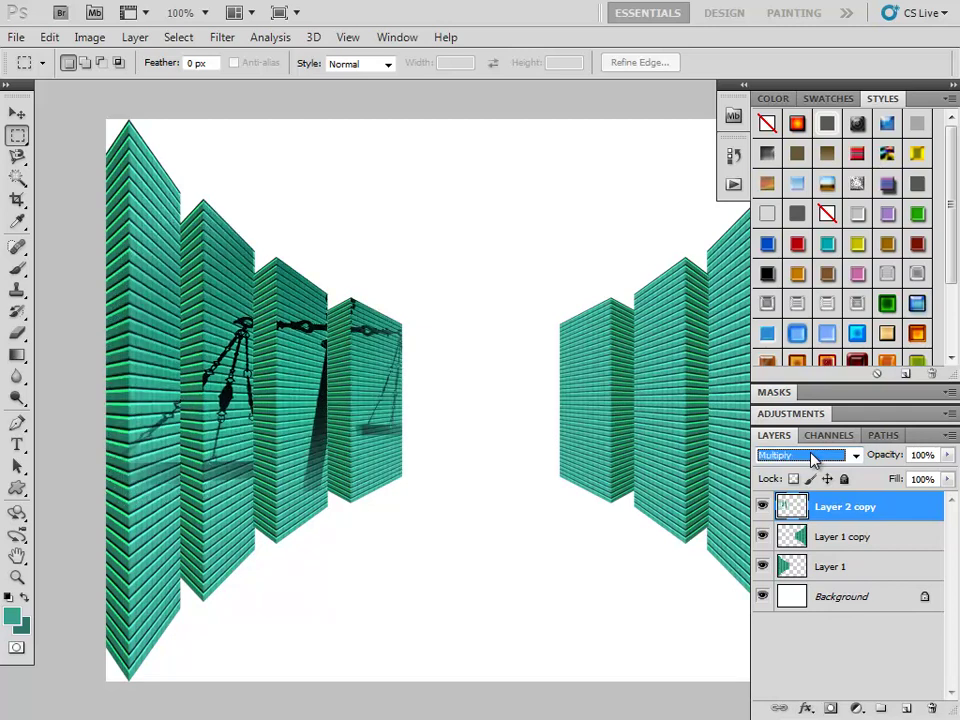
scroll(813, 459, down, 2)
scroll(815, 459, up, 1)
scroll(815, 459, down, 2)
scroll(815, 459, up, 1)
scroll(815, 459, down, 1)
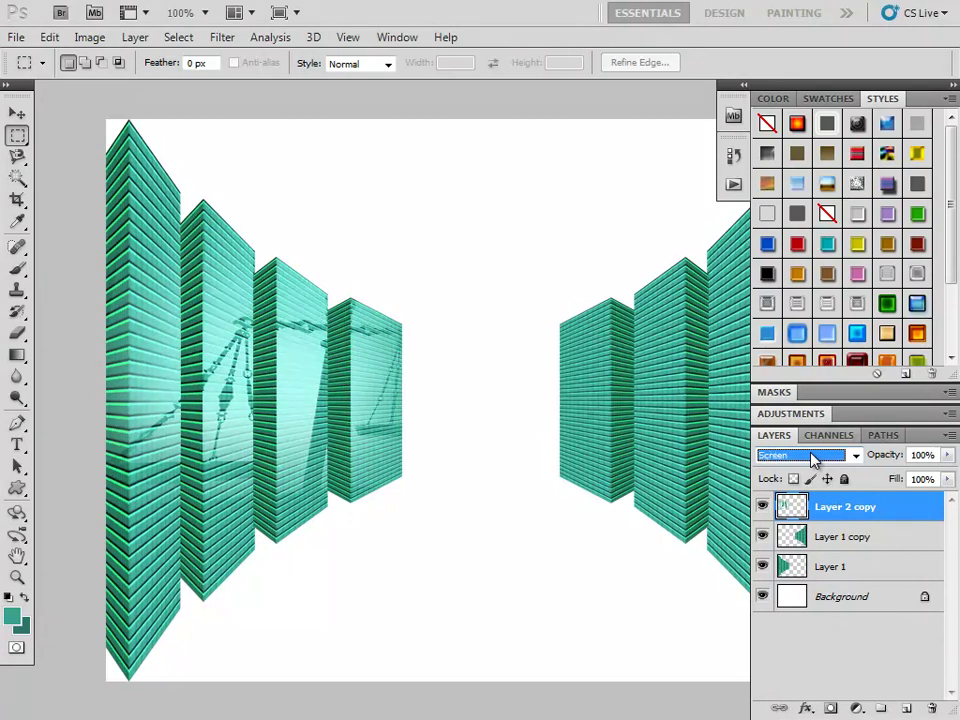
click(404, 325)
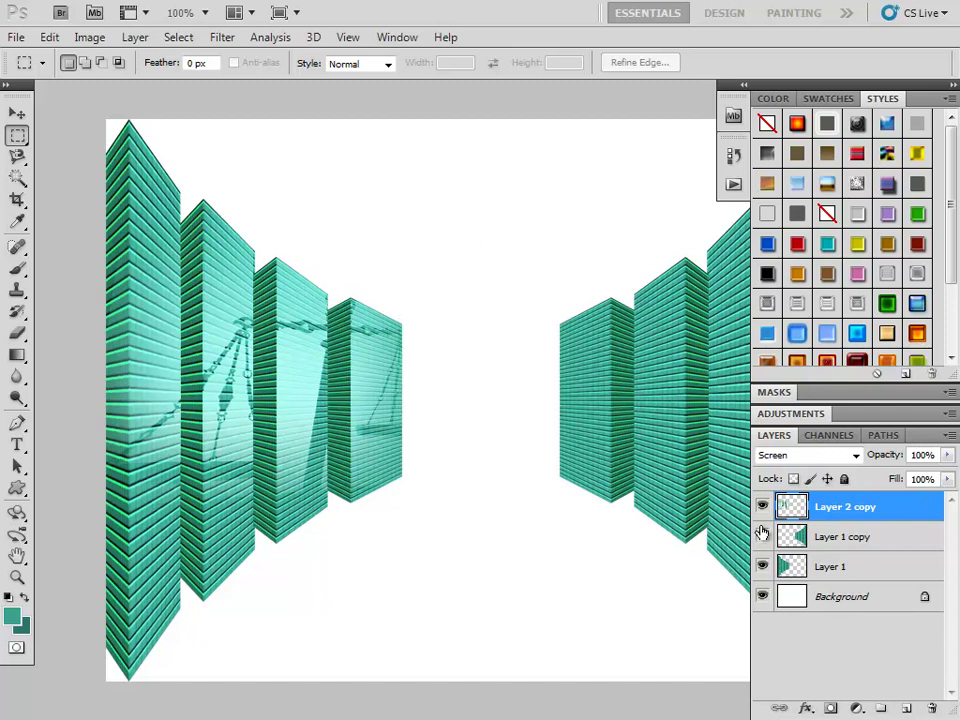
Select Layer 1 copy, pan to the right-hand buildings, and toggle its visibility to check them
click(825, 537)
drag(554, 366, 343, 343)
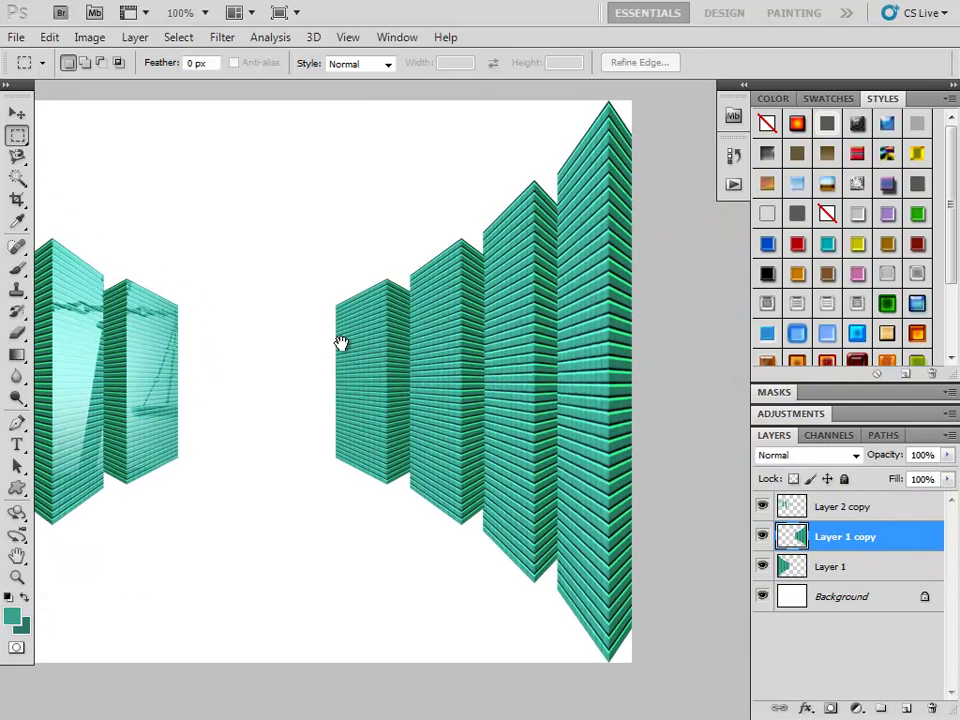
click(763, 537)
Duplicate the right buildings' layer and give the copy the bright blue glowing preset style
right_click(851, 542)
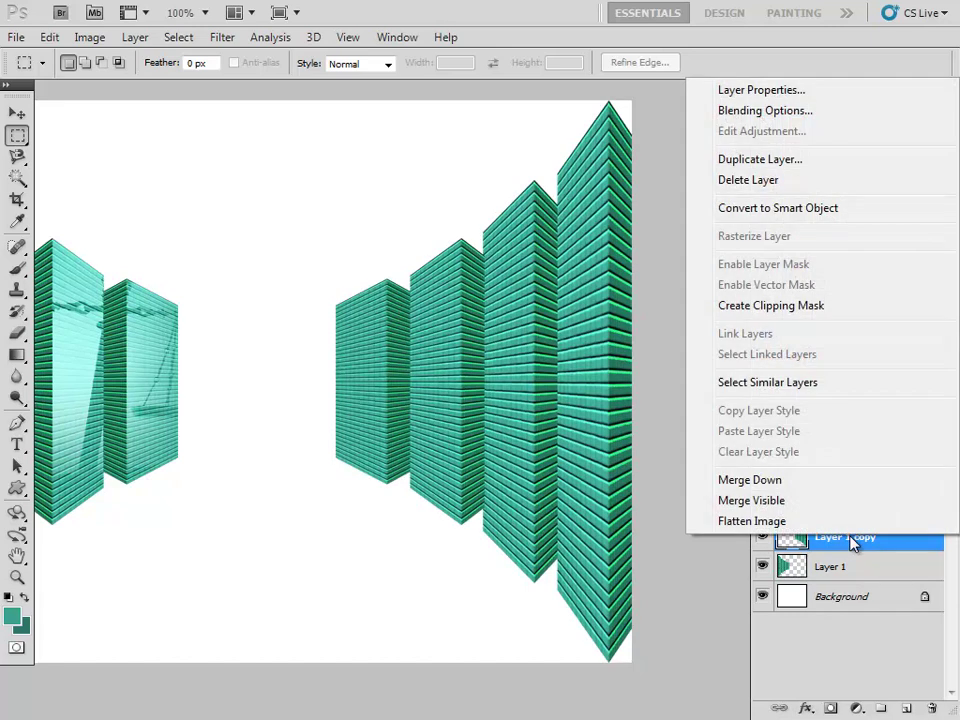
click(763, 160)
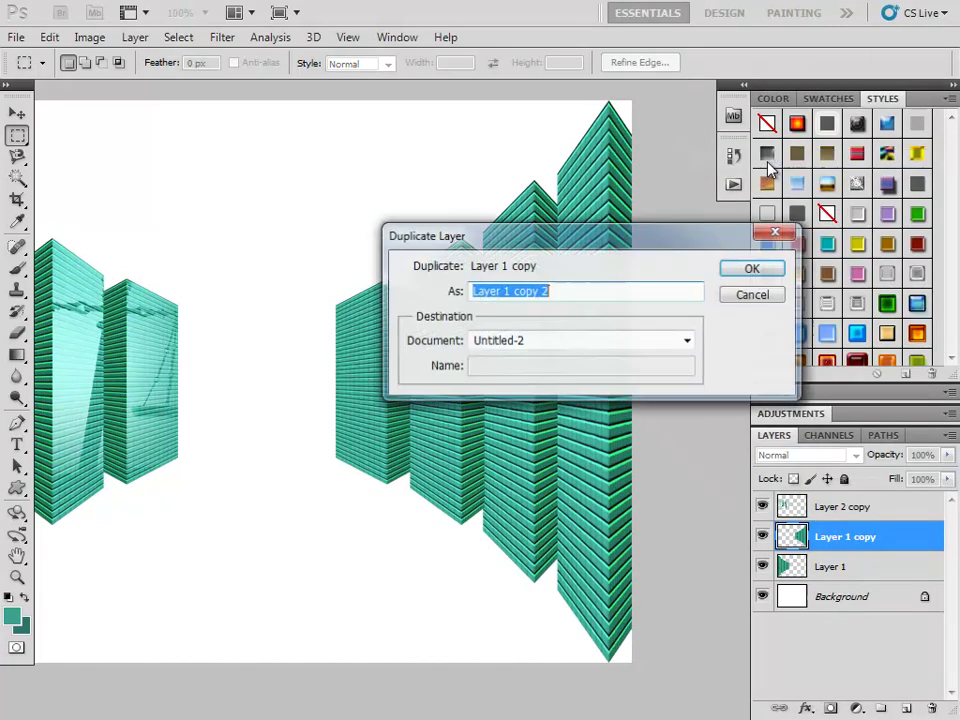
key(Return)
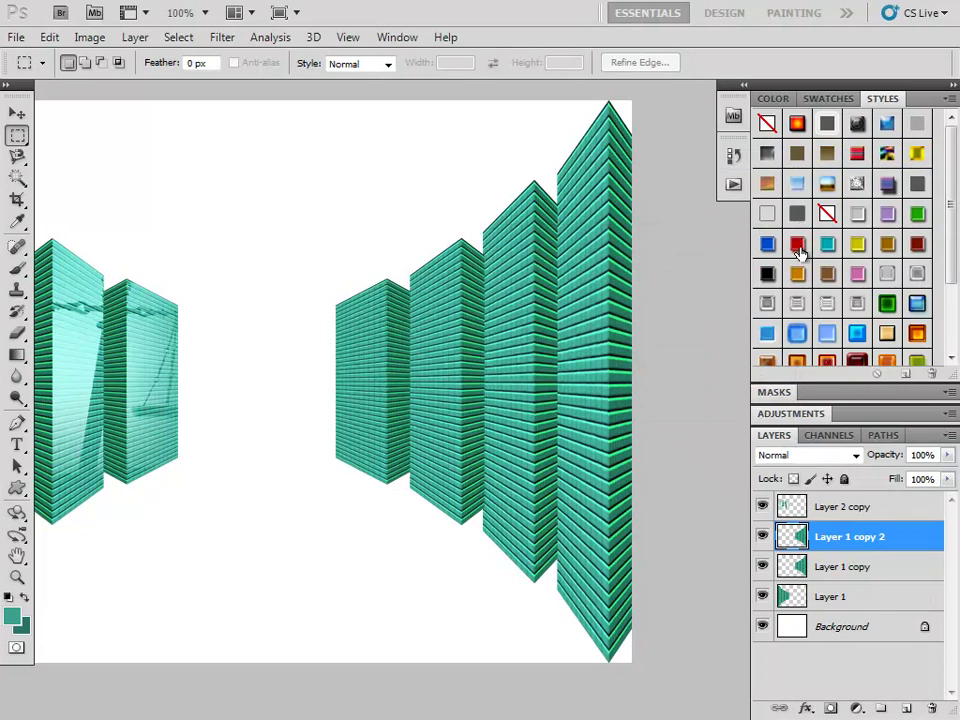
click(799, 246)
click(826, 334)
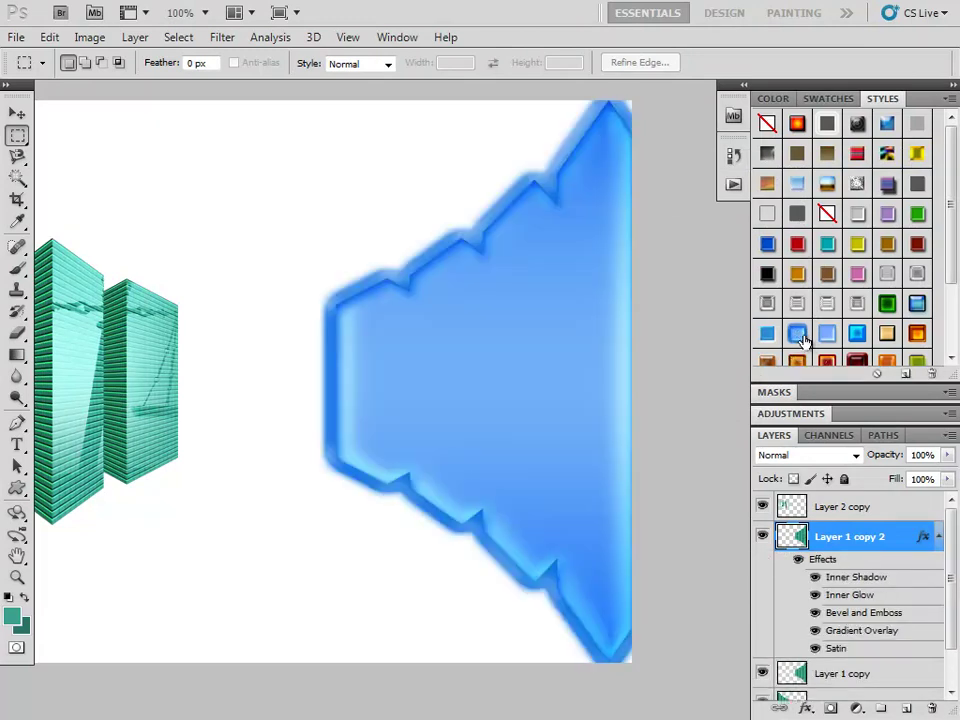
click(797, 334)
click(857, 334)
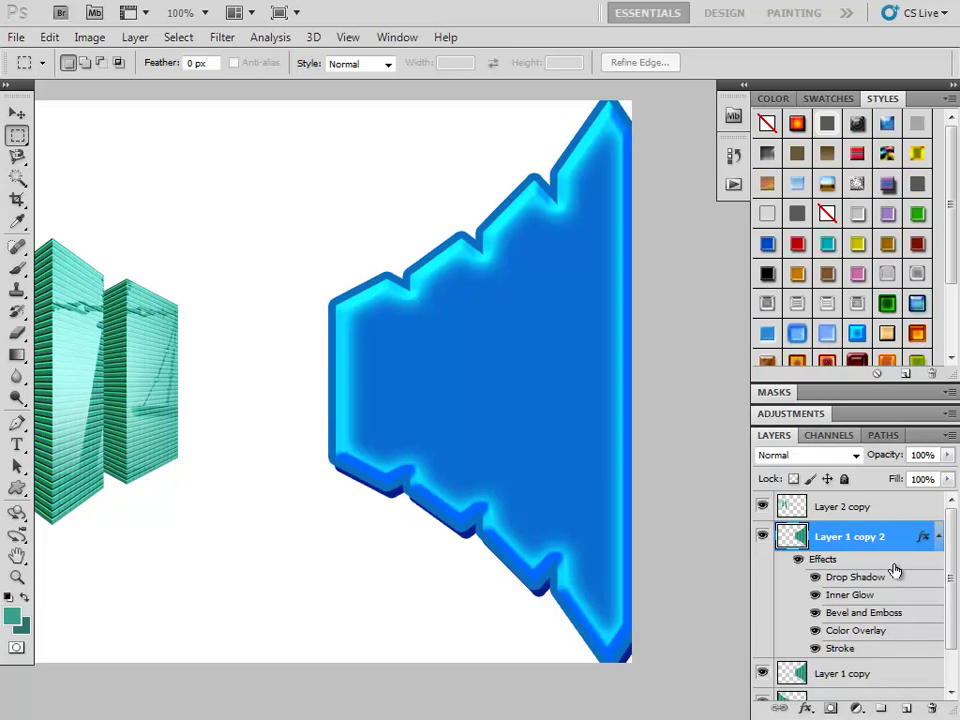
Merge a new empty layer with the blue copy, check the result, then undo the merge
key(ctrl+shift+n)
key(Return)
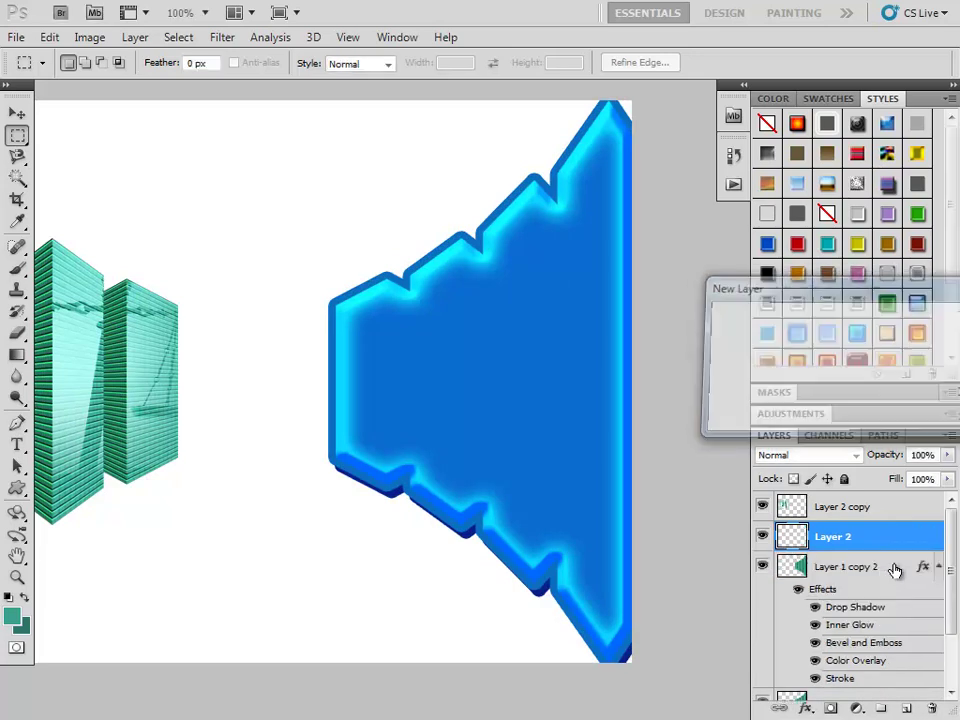
shift+click(858, 567)
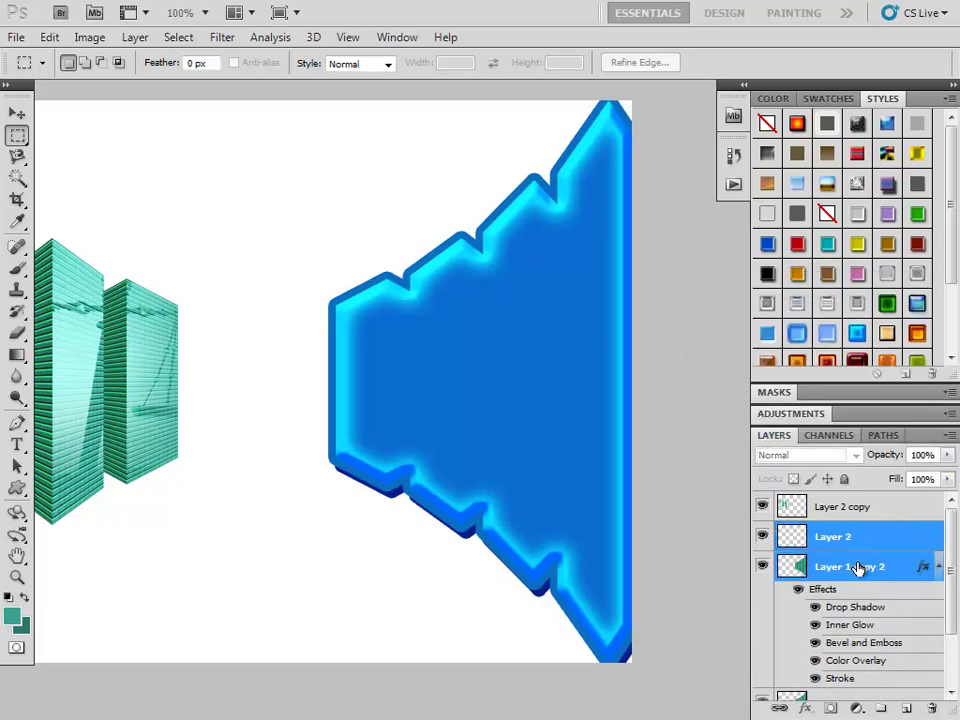
key(ctrl+e)
click(763, 537)
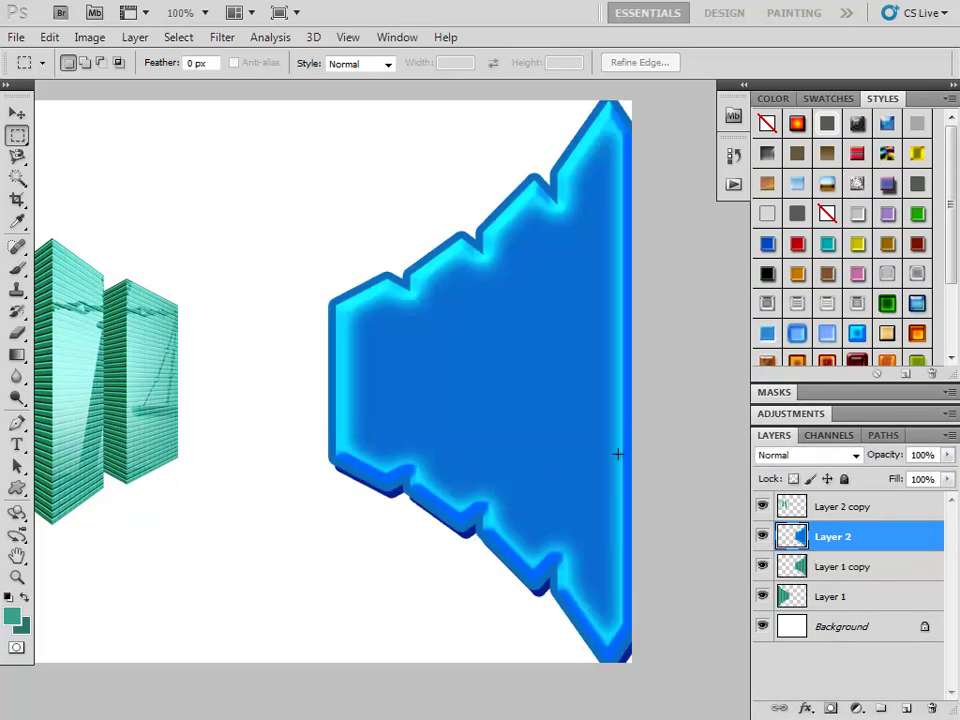
key(ctrl+alt+z)
key(ctrl+alt+z)
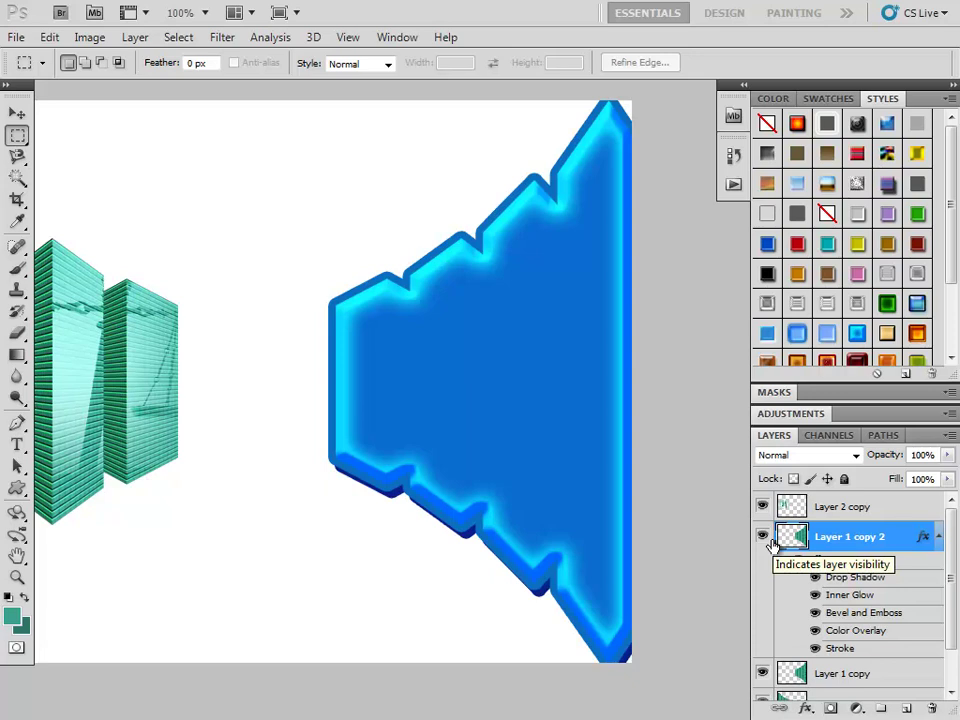
Merge a fresh empty layer with the blue-styled copy into plain Layer 2
key(ctrl+shift+n)
key(Return)
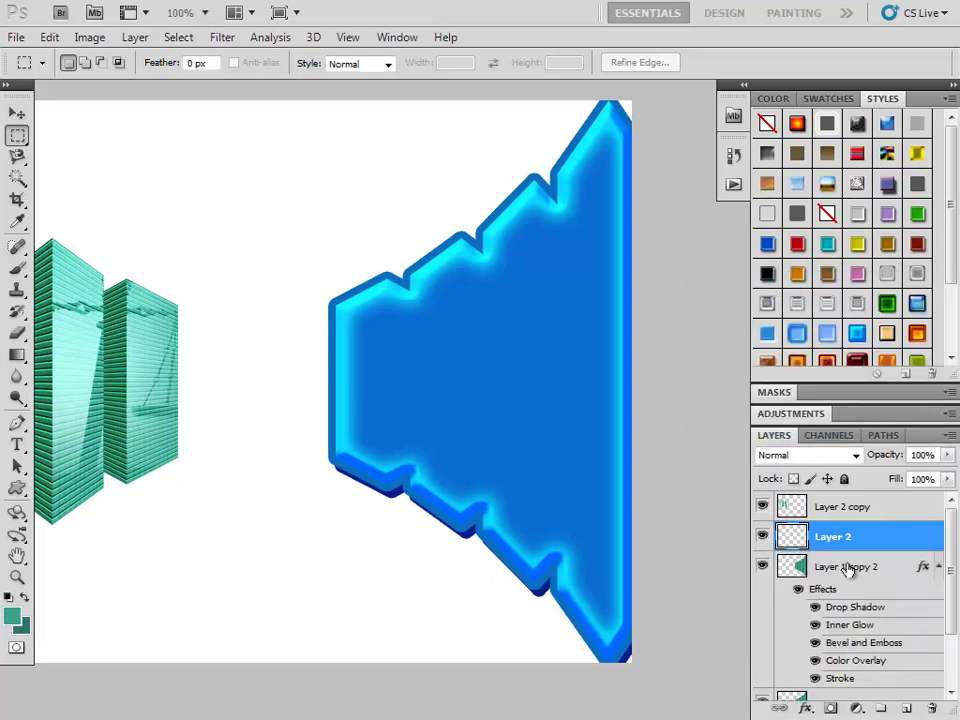
shift+click(847, 568)
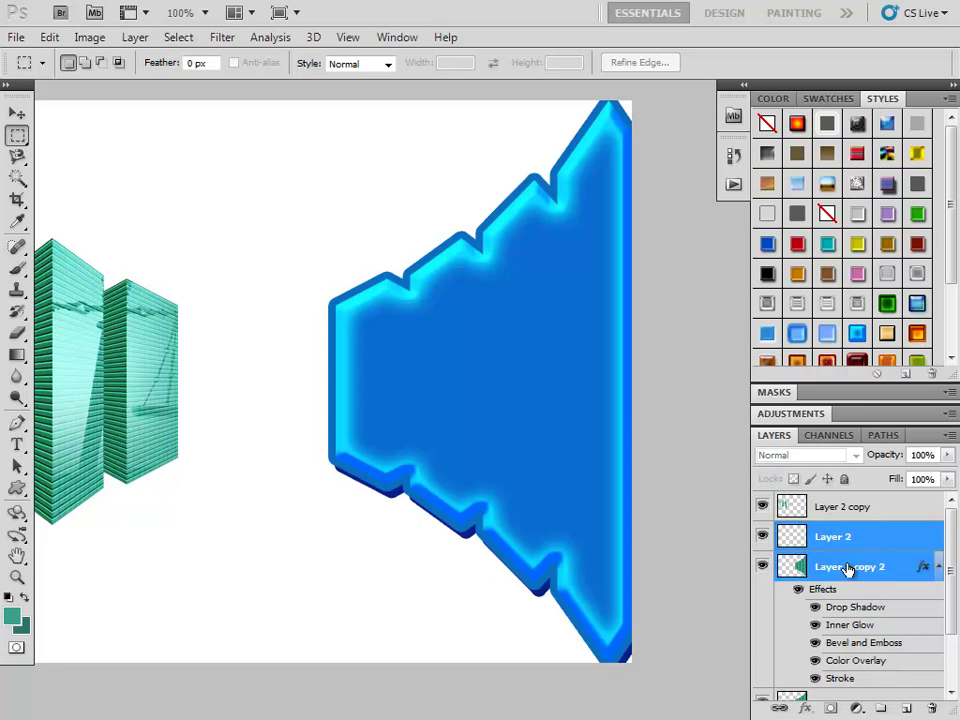
key(ctrl+e)
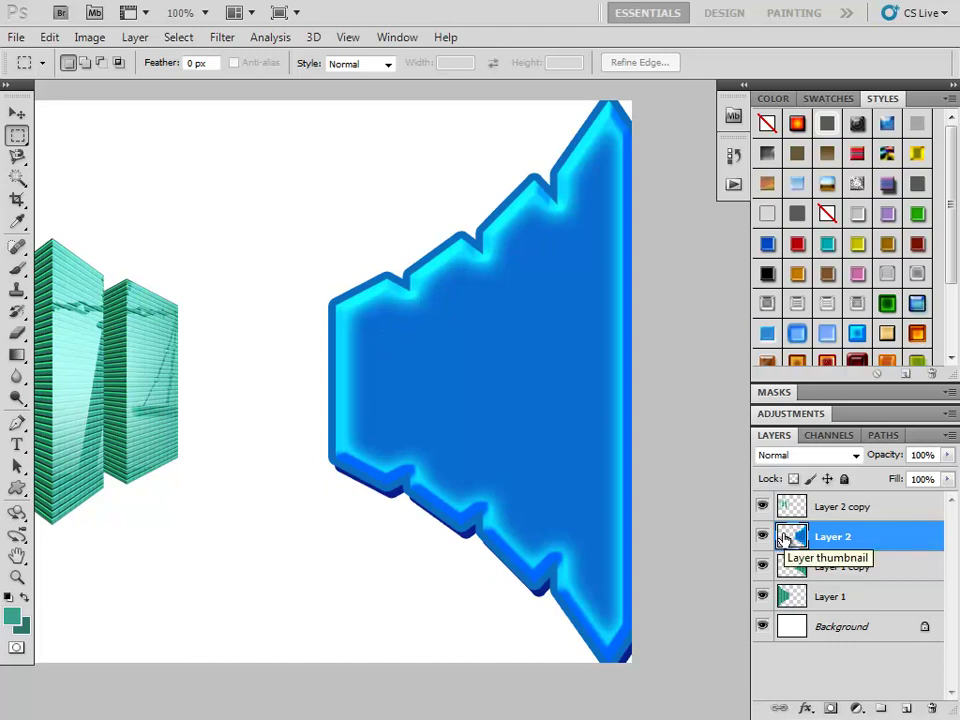
Try Color blending on the blue layer, then cycle through other blend modes
click(820, 456)
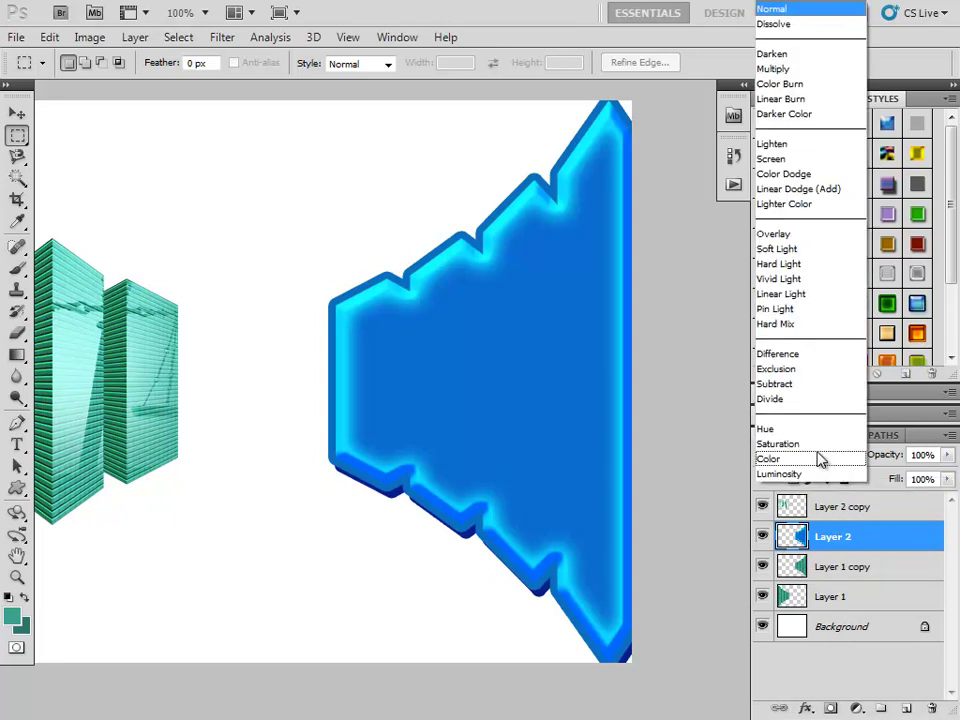
click(808, 459)
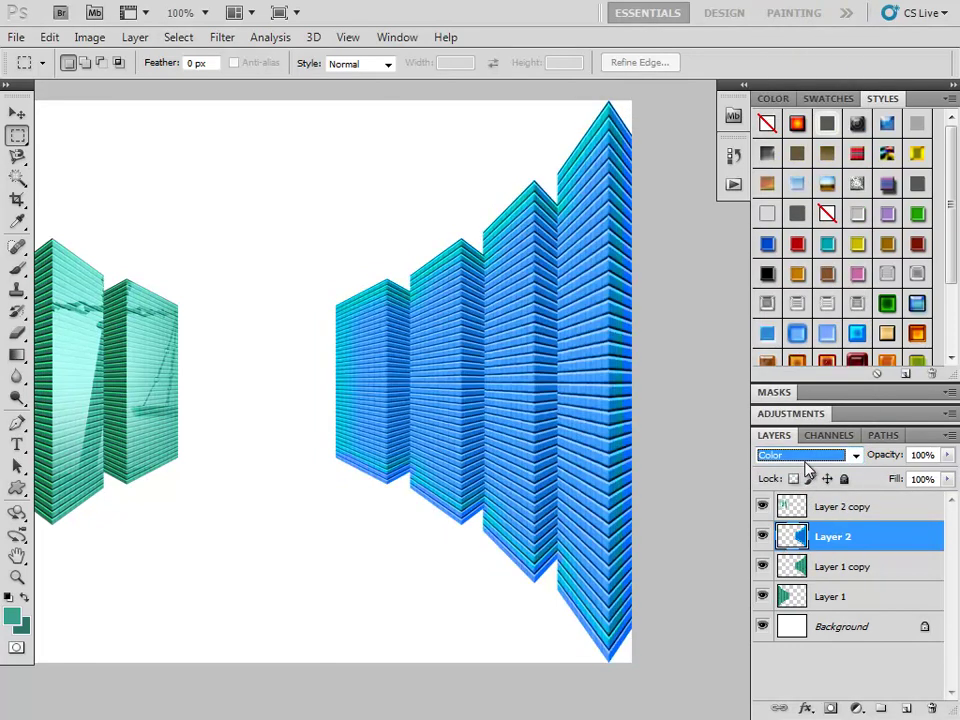
scroll(808, 456, up, 2)
scroll(808, 456, up, 2)
scroll(808, 456, up, 3)
scroll(808, 467, up, 1)
scroll(808, 467, up, 2)
scroll(808, 467, up, 2)
scroll(808, 467, up, 1)
scroll(808, 467, up, 1)
scroll(808, 467, up, 1)
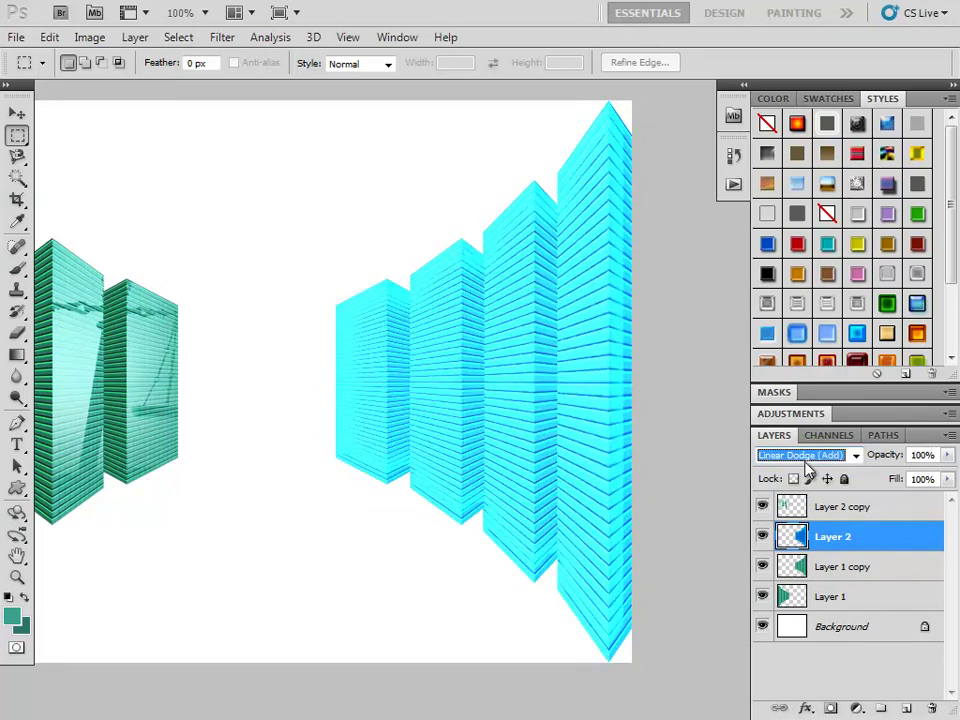
scroll(808, 468, up, 1)
scroll(808, 468, down, 1)
scroll(808, 468, up, 2)
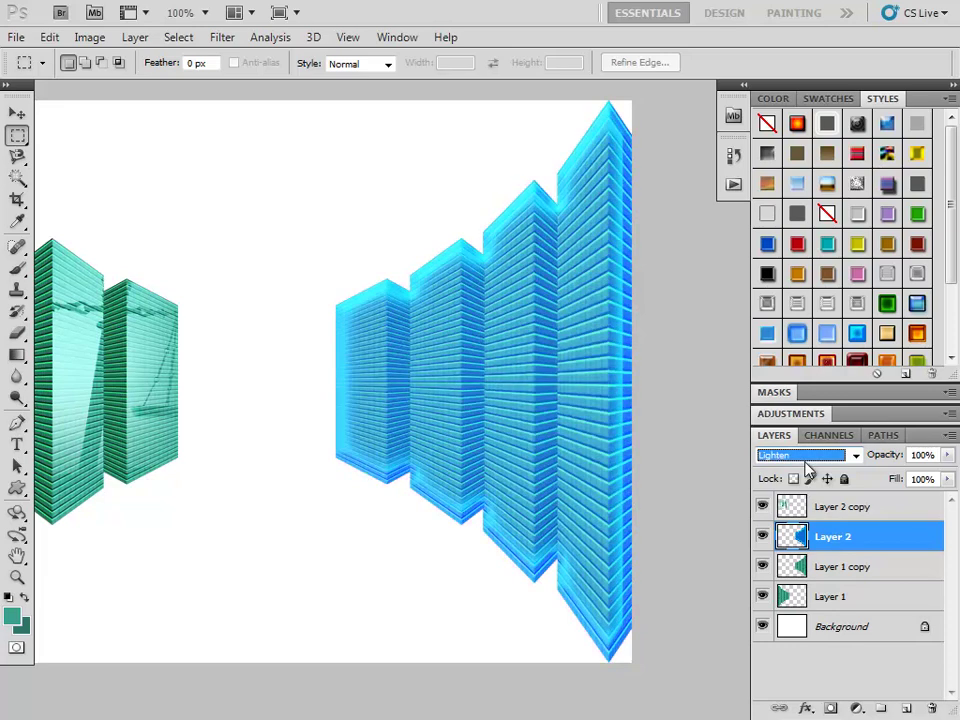
scroll(808, 468, up, 2)
scroll(808, 467, up, 1)
scroll(808, 467, up, 2)
scroll(808, 465, down, 1)
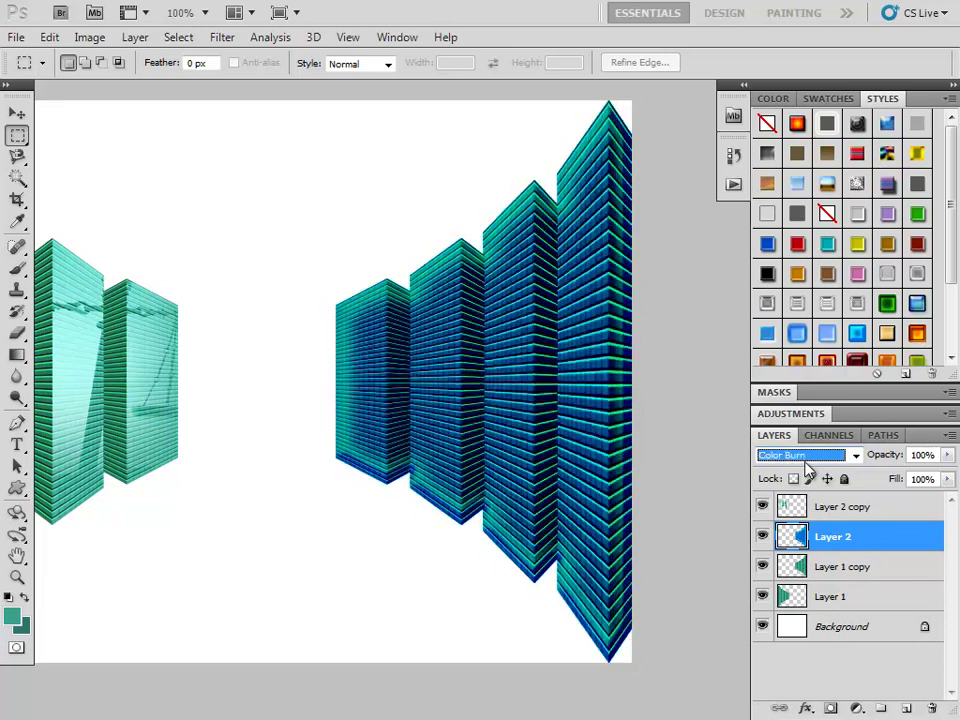
scroll(808, 463, up, 1)
scroll(808, 463, up, 3)
scroll(808, 463, down, 3)
scroll(808, 463, down, 1)
scroll(808, 463, up, 1)
scroll(808, 463, down, 1)
scroll(808, 463, down, 2)
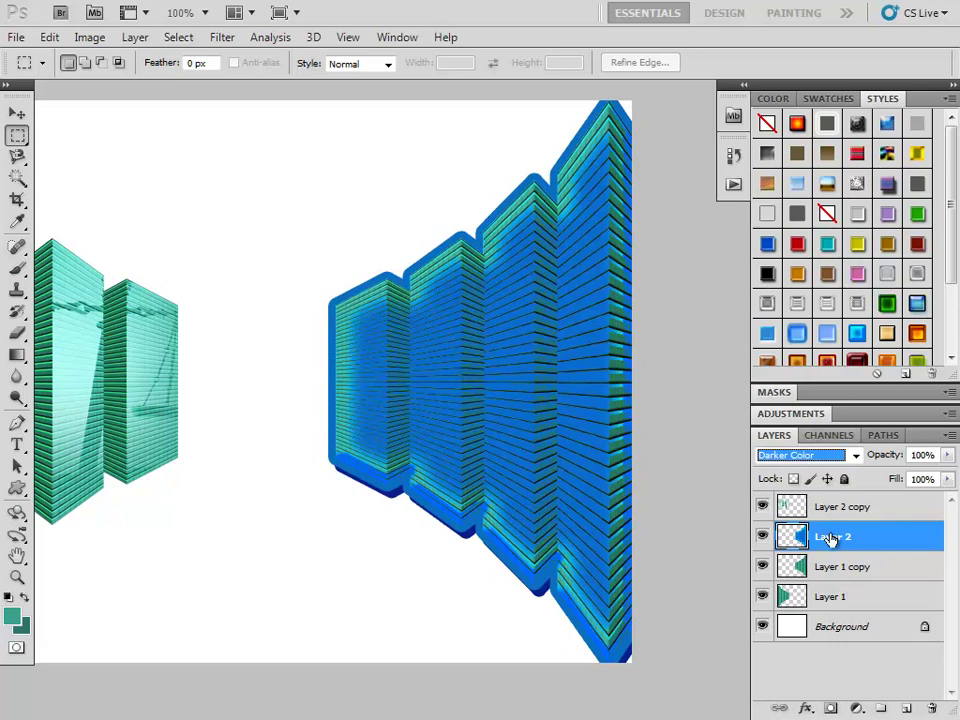
Set Layer 2's blend mode to Vivid Light
click(800, 455)
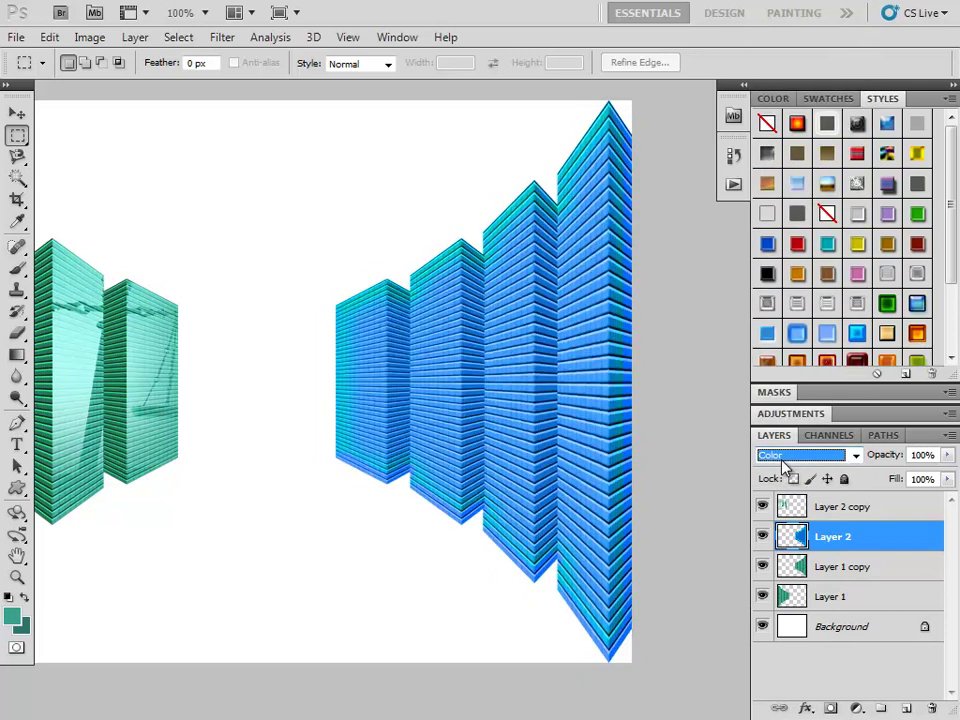
scroll(785, 458, up, 5)
scroll(785, 458, up, 2)
scroll(785, 458, up, 1)
scroll(785, 458, up, 1)
scroll(785, 458, up, 1)
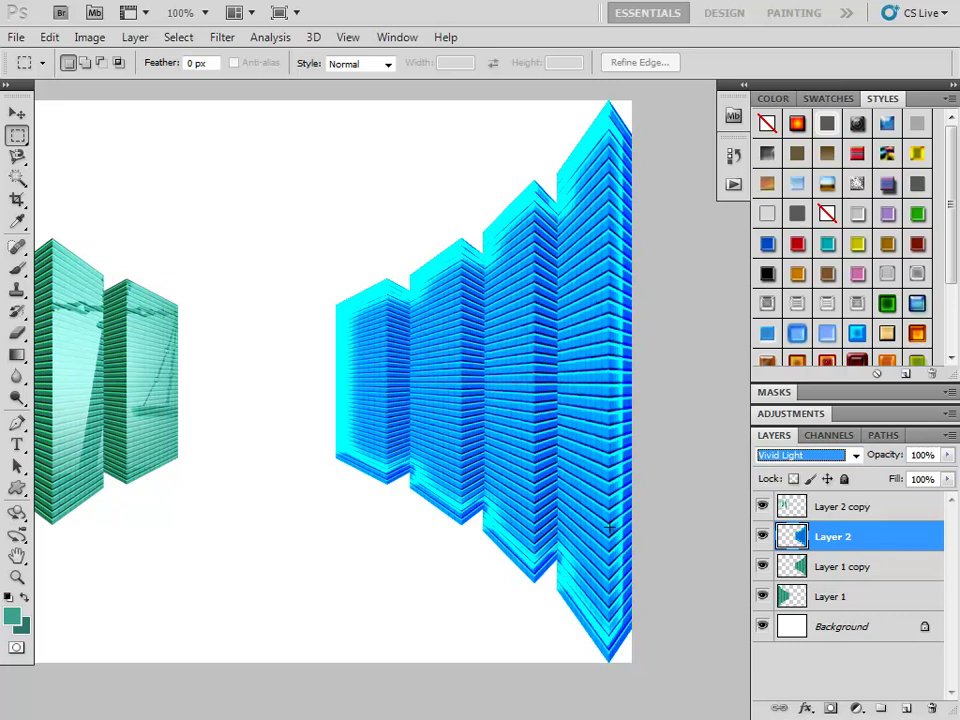
click(488, 410)
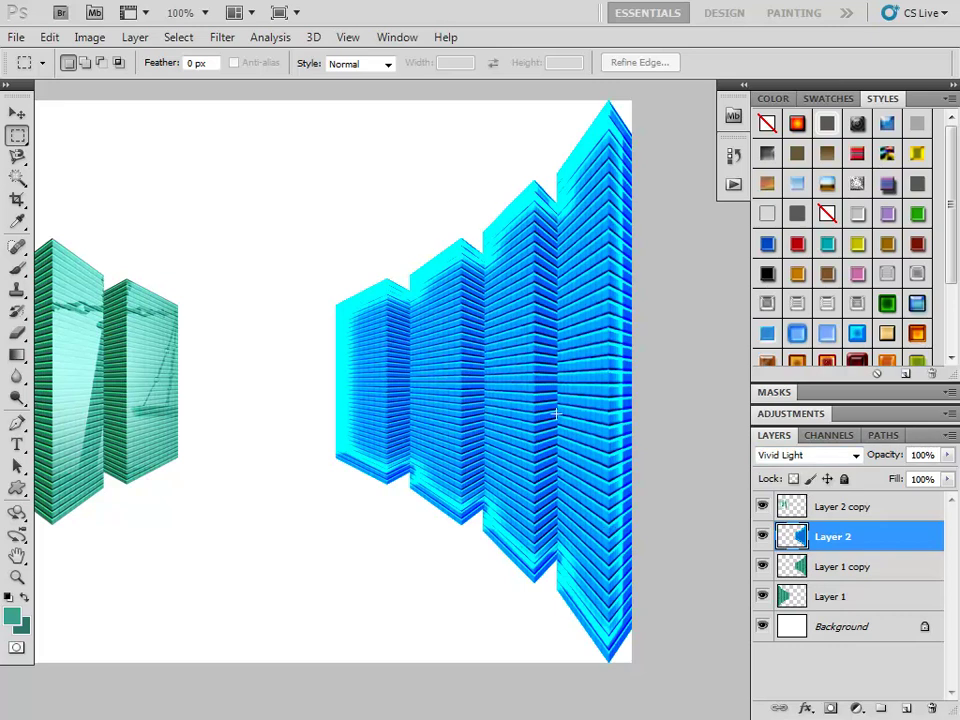
Toggle Layer 2's blue recolour off and on to compare, then pan to show both building rows
click(760, 537)
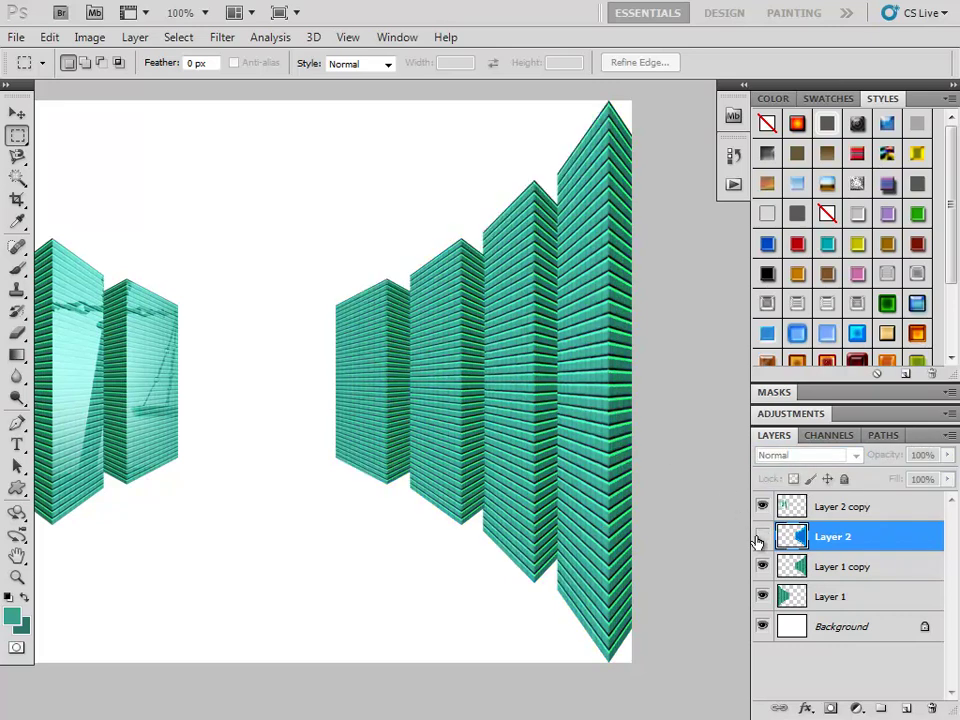
click(760, 537)
click(760, 537)
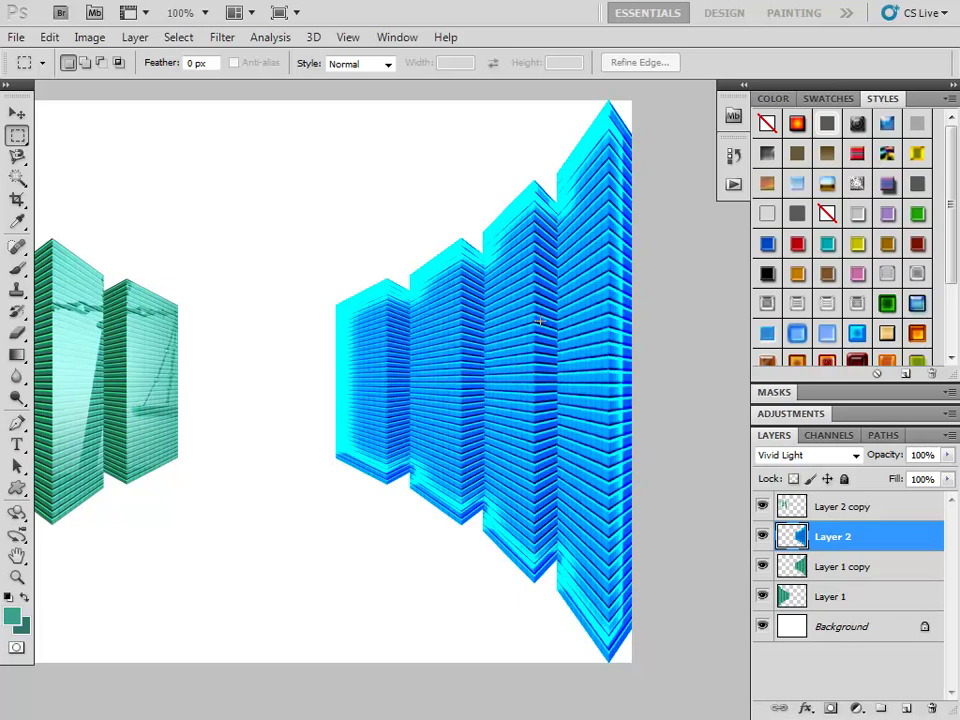
drag(200, 296, 324, 281)
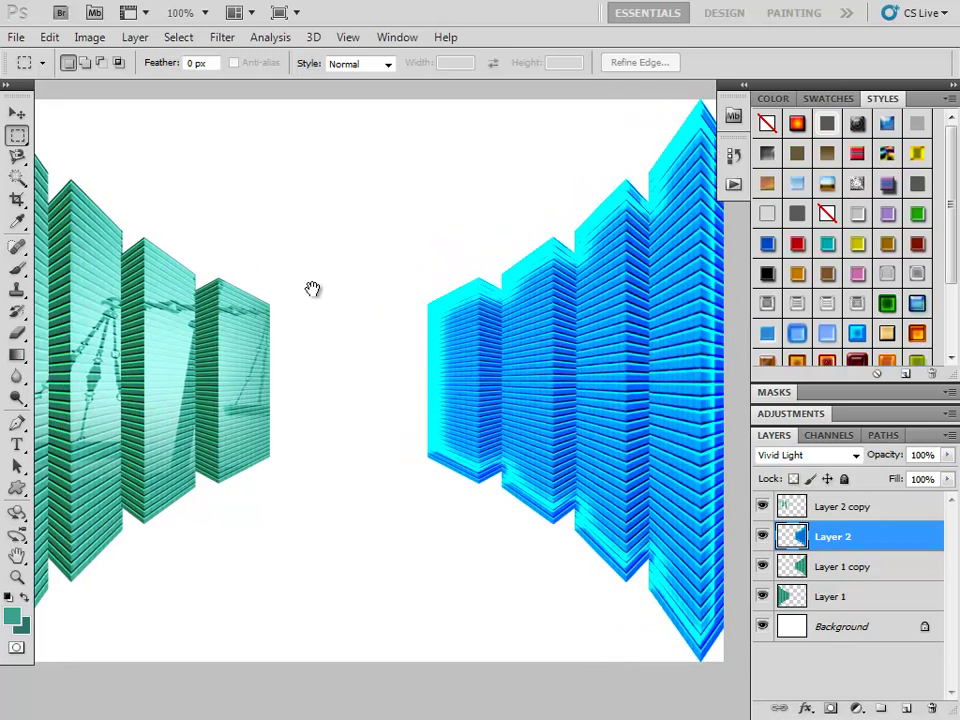